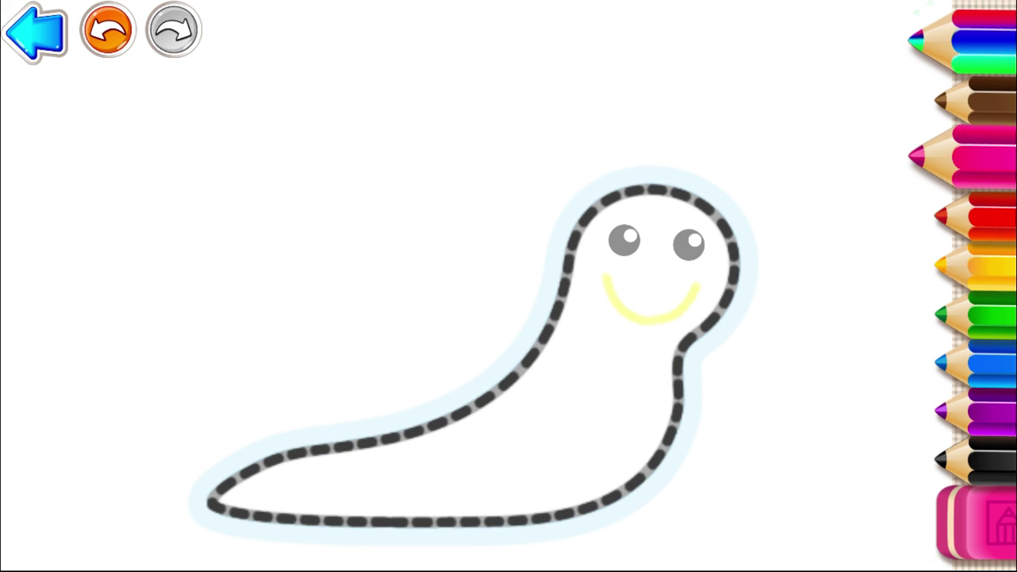
# Trace the slug's head, bottom edge and upper back outline in pink
pyautogui.moveTo(570, 234)
pyautogui.mouseDown()
pyautogui.moveTo(647, 191)
pyautogui.moveTo(719, 213)
pyautogui.moveTo(732, 262)
pyautogui.moveTo(722, 325)
pyautogui.moveTo(677, 358)
pyautogui.mouseUp()
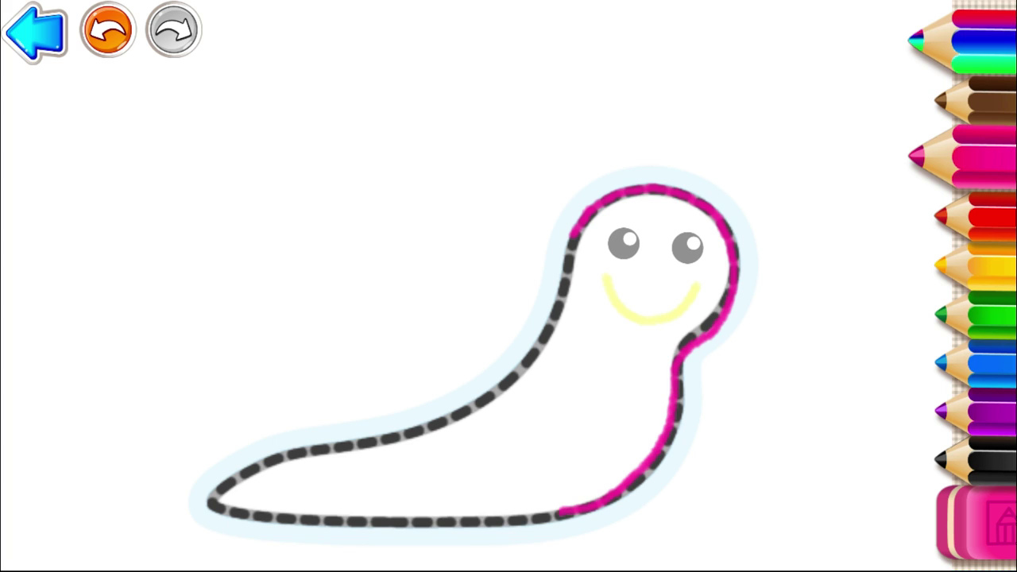
pyautogui.moveTo(561, 512); pyautogui.dragTo(278, 519)
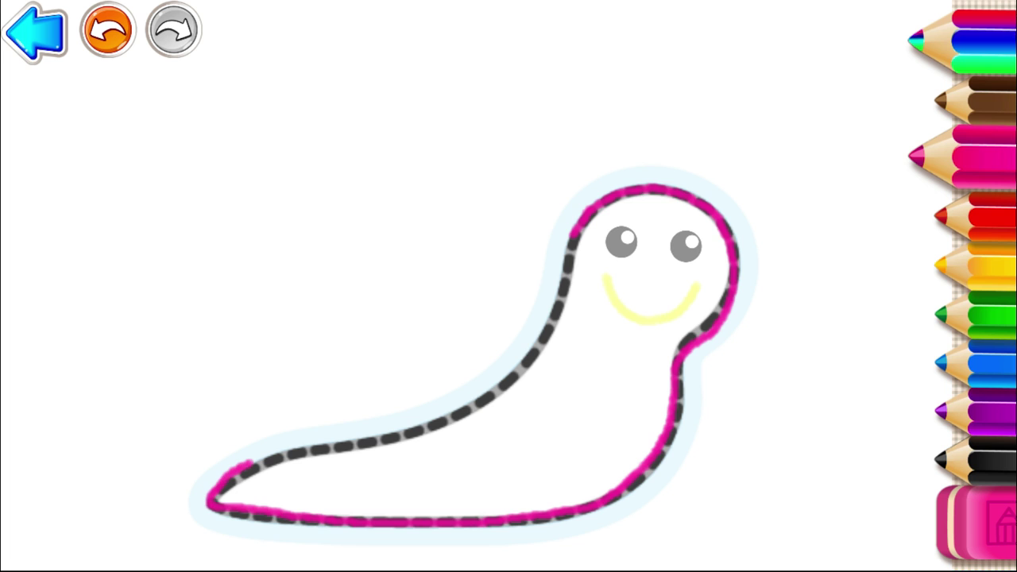
pyautogui.moveTo(247, 463); pyautogui.dragTo(381, 432)
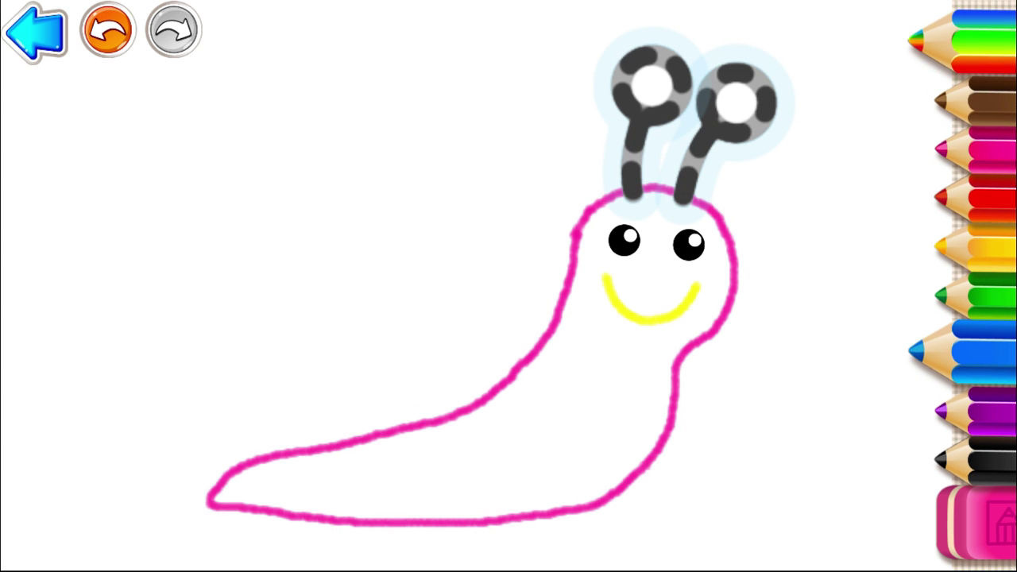
# Trace the slug's right antenna with its round tip and the left antenna in blue
pyautogui.moveTo(684, 189); pyautogui.dragTo(710, 125)
pyautogui.moveTo(708, 80)
pyautogui.mouseDown()
pyautogui.moveTo(763, 65)
pyautogui.moveTo(777, 119)
pyautogui.moveTo(725, 131)
pyautogui.mouseUp()
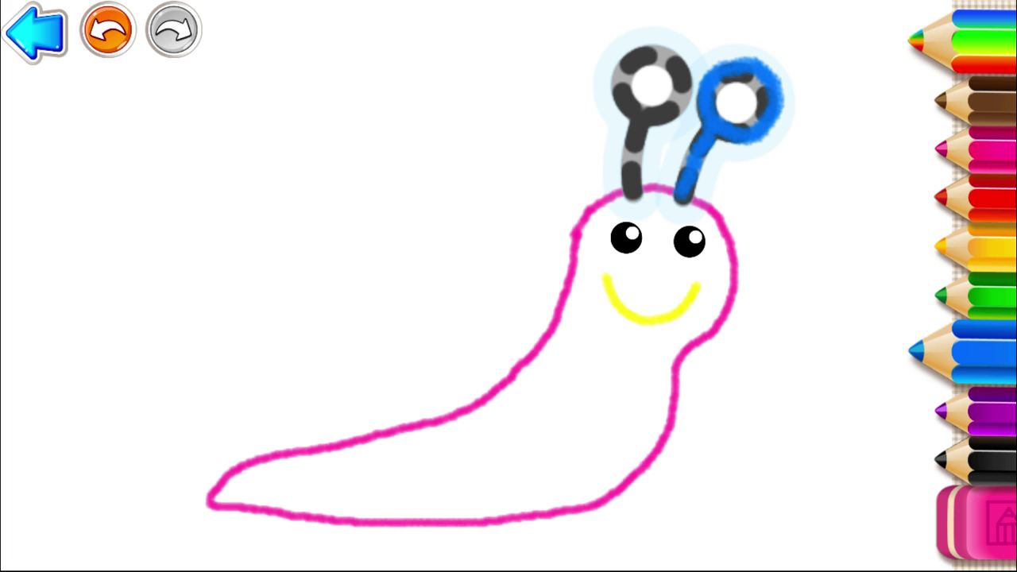
pyautogui.moveTo(632, 195)
pyautogui.mouseDown()
pyautogui.moveTo(642, 131)
pyautogui.moveTo(682, 70)
pyautogui.moveTo(624, 73)
pyautogui.mouseUp()
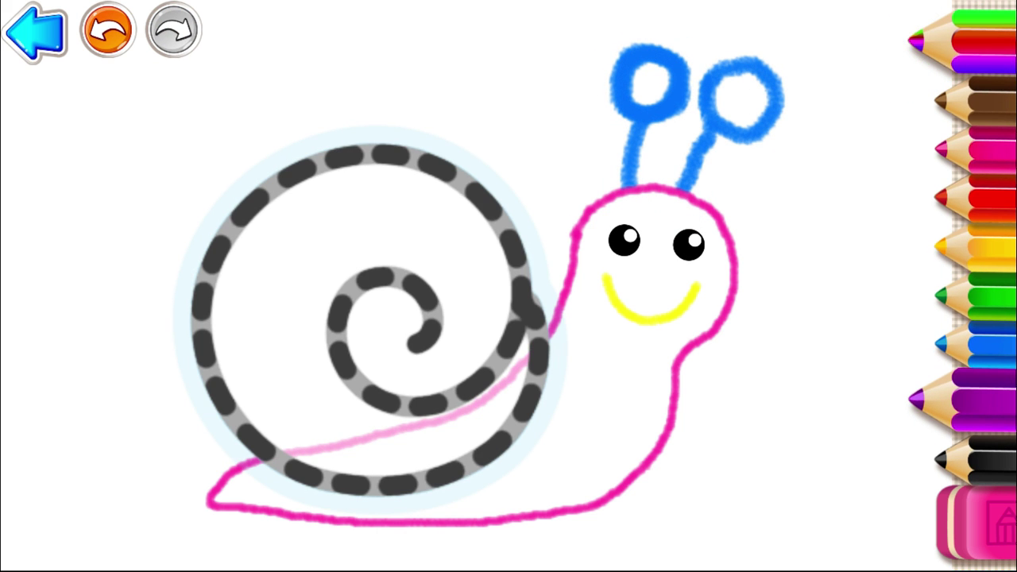
# Trace the snail shell's inner spiral and its right, top and left edges in purple
pyautogui.moveTo(425, 337)
pyautogui.mouseDown()
pyautogui.moveTo(386, 274)
pyautogui.moveTo(333, 316)
pyautogui.mouseUp()
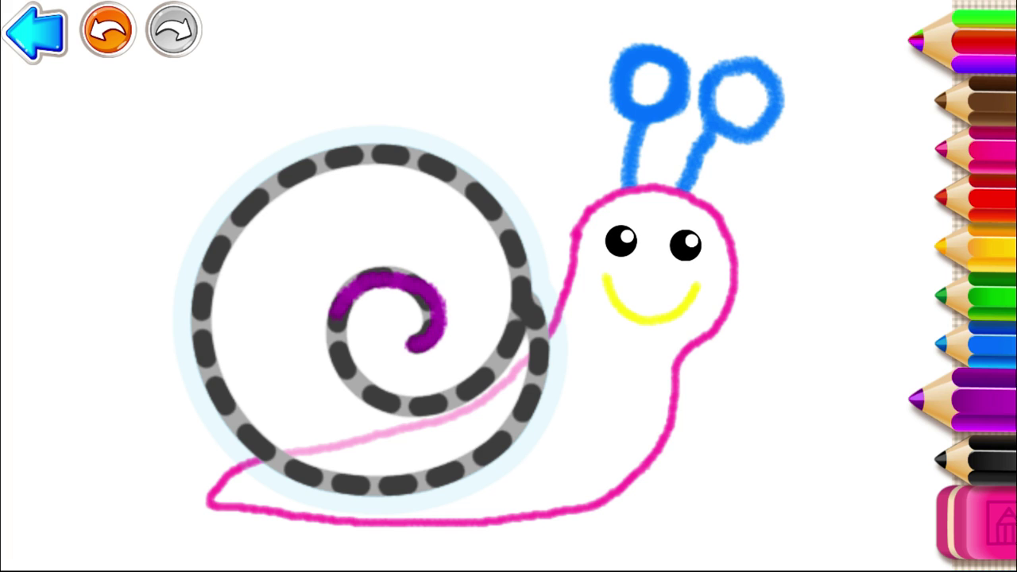
pyautogui.moveTo(486, 372)
pyautogui.mouseDown()
pyautogui.moveTo(521, 301)
pyautogui.moveTo(487, 214)
pyautogui.moveTo(438, 167)
pyautogui.moveTo(362, 157)
pyautogui.mouseUp()
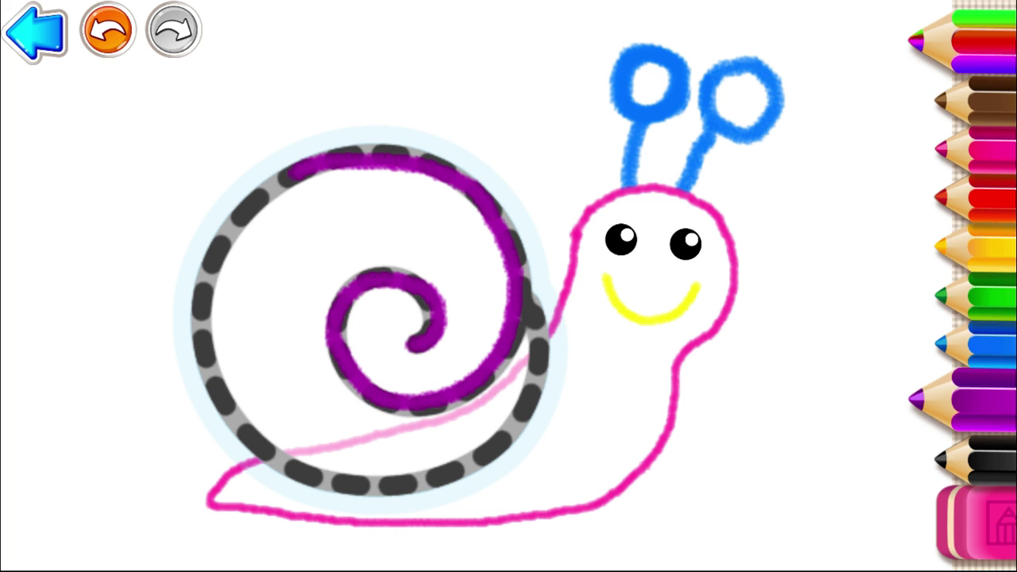
pyautogui.moveTo(292, 169)
pyautogui.mouseDown()
pyautogui.moveTo(223, 235)
pyautogui.moveTo(208, 302)
pyautogui.moveTo(213, 369)
pyautogui.moveTo(263, 457)
pyautogui.moveTo(357, 485)
pyautogui.moveTo(447, 475)
pyautogui.moveTo(516, 429)
pyautogui.moveTo(541, 367)
pyautogui.moveTo(527, 293)
pyautogui.mouseUp()
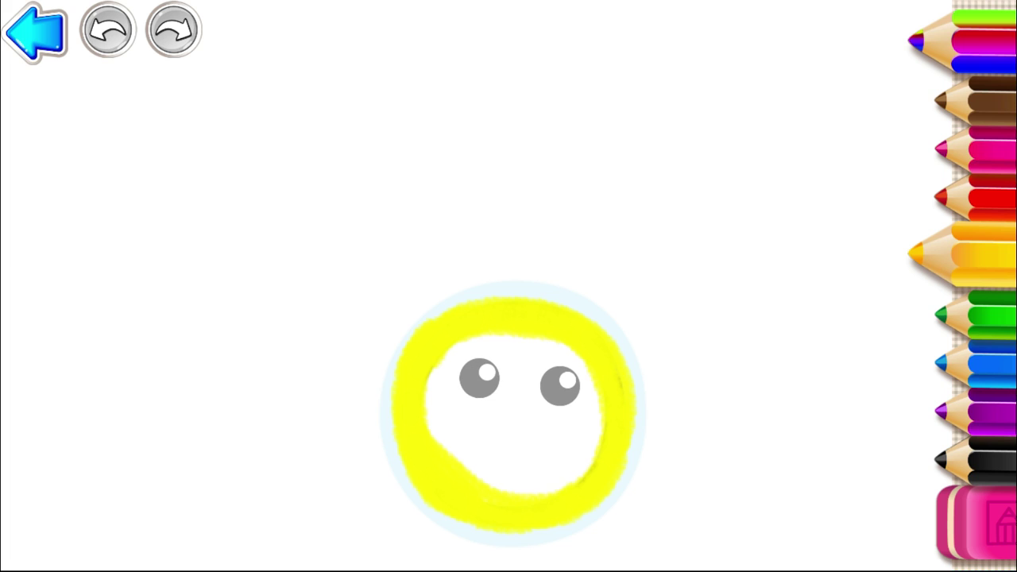
# Colour the right side and bottom of the butterfly's head ring yellow, touching up a gap
pyautogui.moveTo(596, 406); pyautogui.dragTo(557, 491)
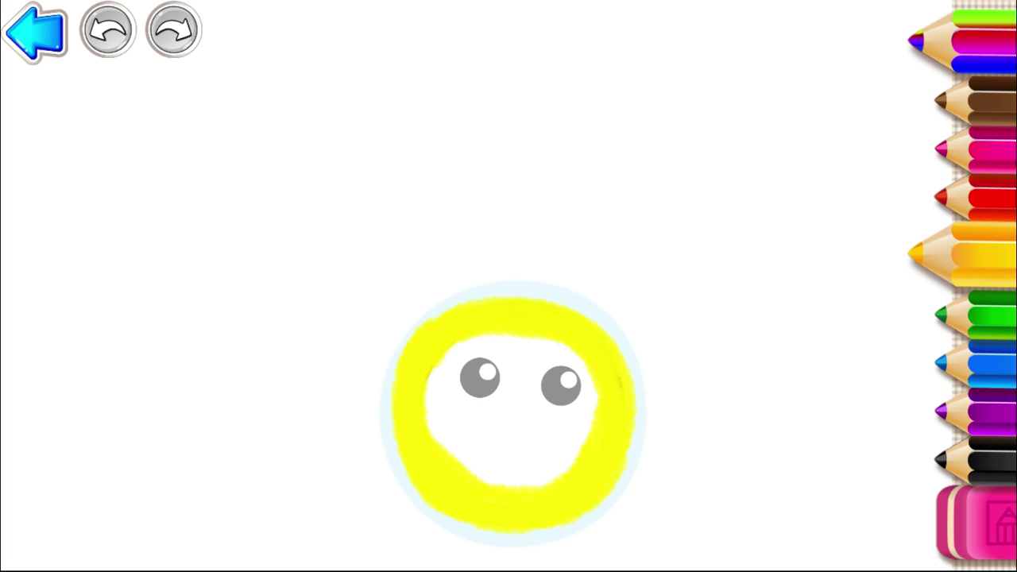
pyautogui.moveTo(579, 450); pyautogui.dragTo(487, 478)
pyautogui.click(173, 30)
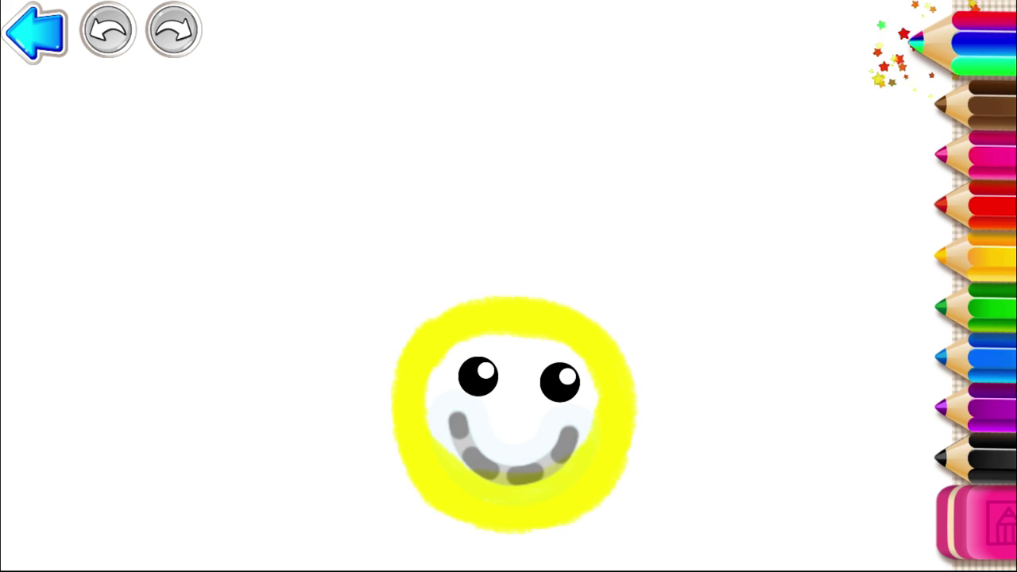
# Trace the butterfly's smile in blue and colour the right antenna and its tip red
pyautogui.moveTo(453, 415)
pyautogui.mouseDown()
pyautogui.moveTo(468, 453)
pyautogui.moveTo(552, 472)
pyautogui.moveTo(579, 425)
pyautogui.moveTo(501, 483)
pyautogui.mouseUp()
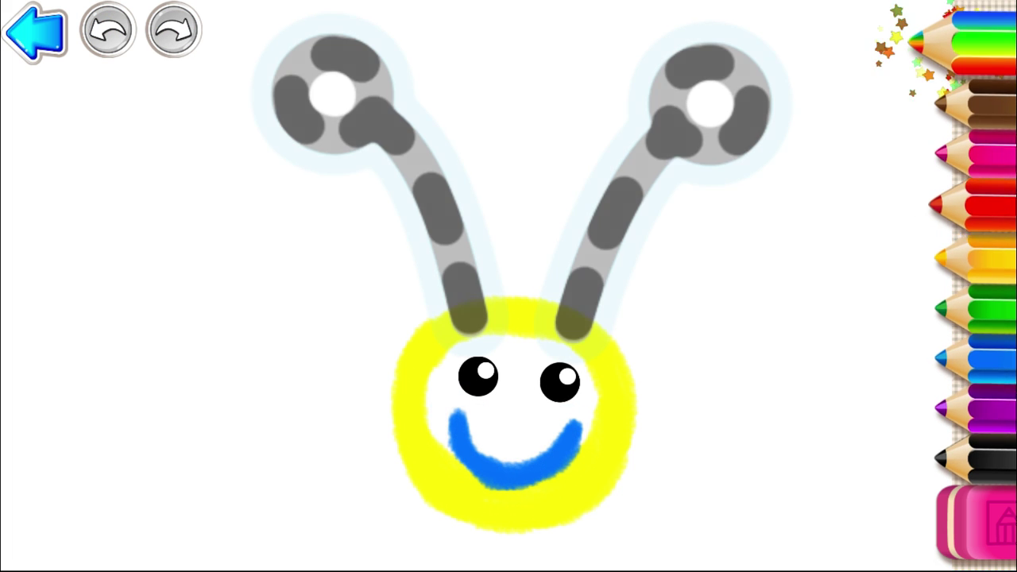
pyautogui.moveTo(568, 333)
pyautogui.mouseDown()
pyautogui.moveTo(596, 250)
pyautogui.moveTo(668, 139)
pyautogui.mouseUp()
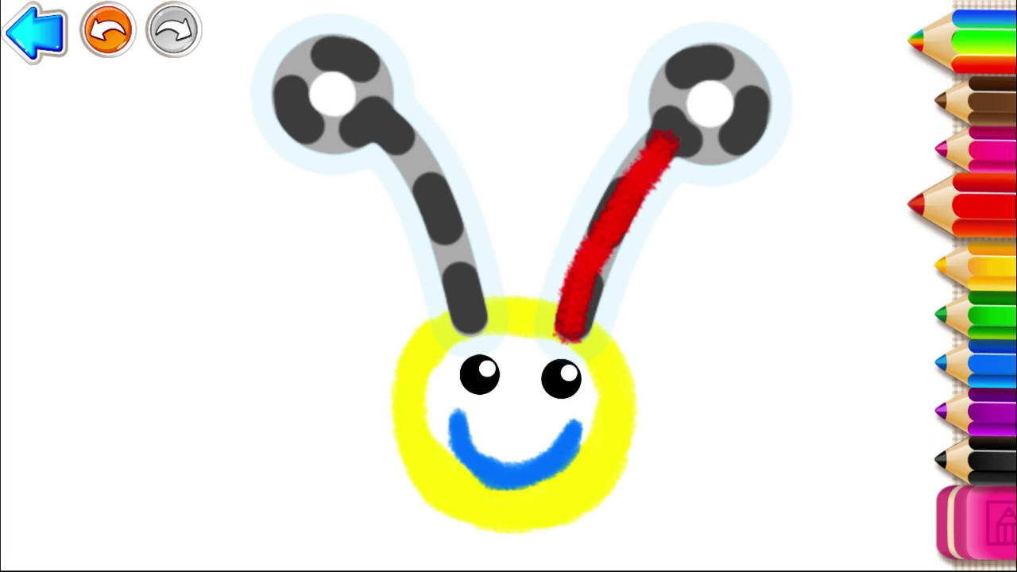
pyautogui.moveTo(628, 171)
pyautogui.mouseDown()
pyautogui.moveTo(596, 294)
pyautogui.moveTo(569, 342)
pyautogui.moveTo(632, 211)
pyautogui.mouseUp()
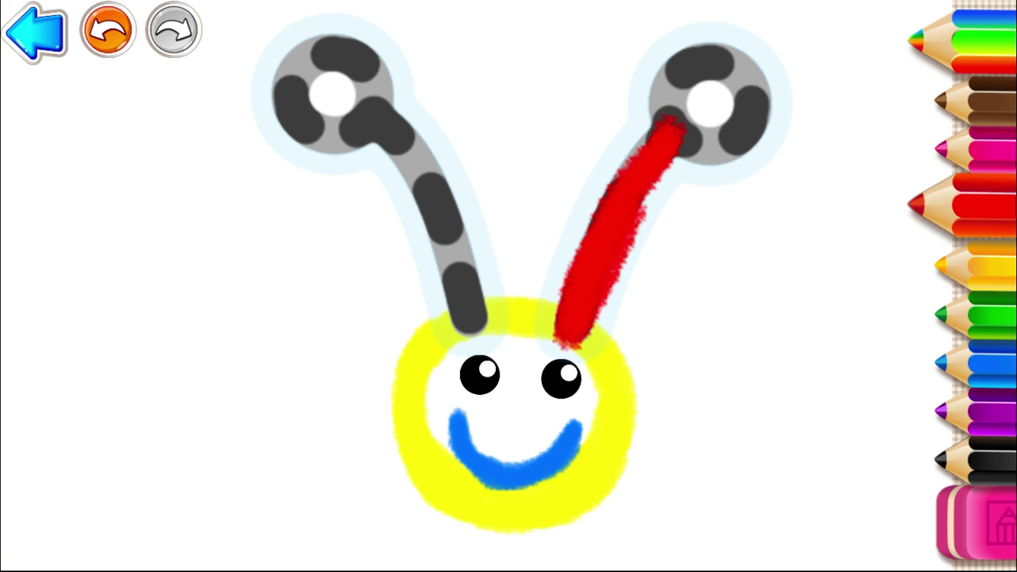
pyautogui.moveTo(630, 142); pyautogui.dragTo(550, 337)
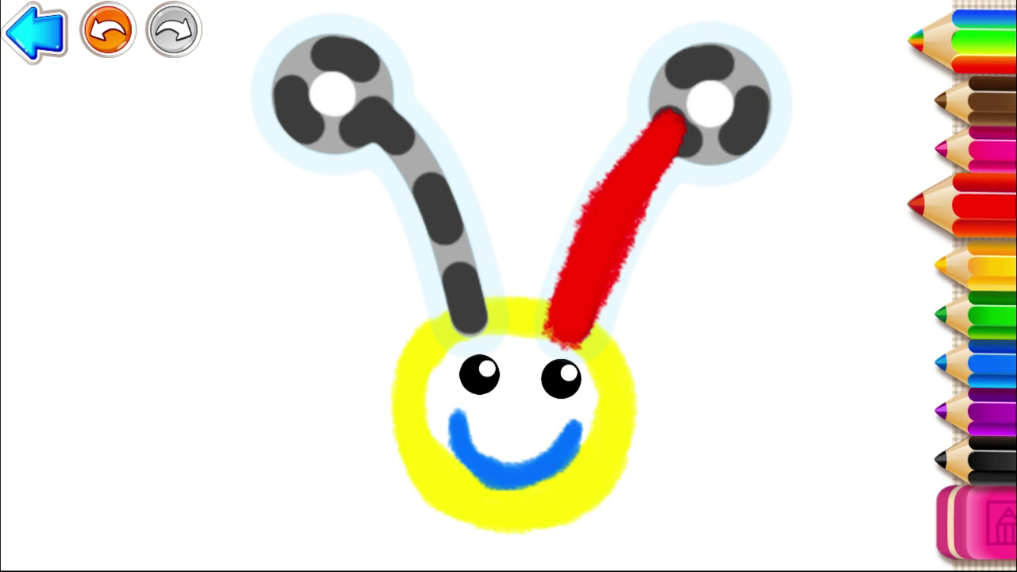
pyautogui.moveTo(675, 127)
pyautogui.mouseDown()
pyautogui.moveTo(743, 152)
pyautogui.moveTo(735, 48)
pyautogui.moveTo(656, 119)
pyautogui.mouseUp()
pyautogui.moveTo(672, 159)
pyautogui.mouseDown()
pyautogui.moveTo(771, 68)
pyautogui.moveTo(646, 99)
pyautogui.moveTo(775, 91)
pyautogui.moveTo(683, 119)
pyautogui.moveTo(740, 79)
pyautogui.mouseUp()
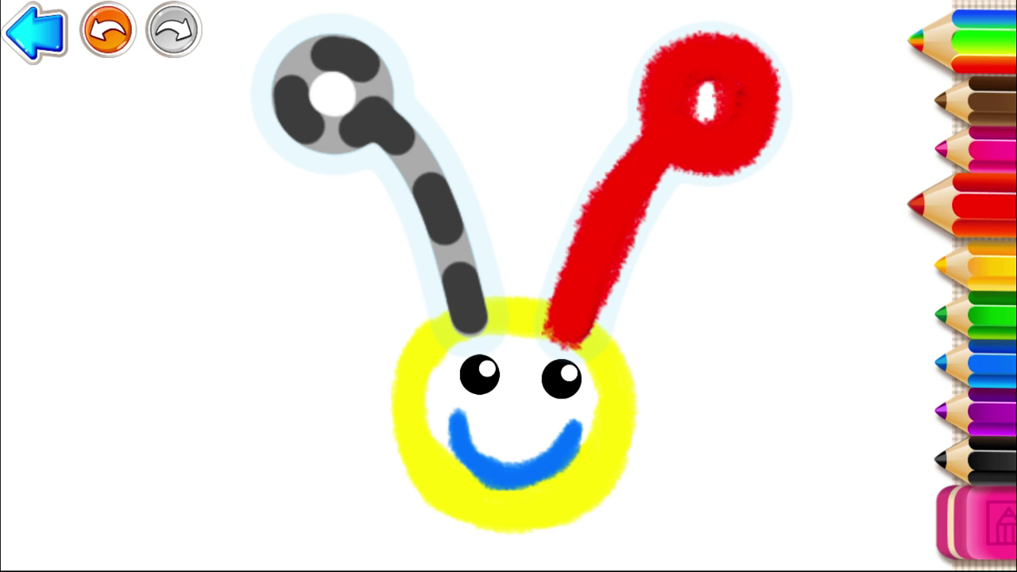
# Colour the left antenna stalk and its round tip red, filling any gaps
pyautogui.moveTo(468, 318)
pyautogui.mouseDown()
pyautogui.moveTo(409, 151)
pyautogui.moveTo(349, 131)
pyautogui.moveTo(286, 79)
pyautogui.moveTo(377, 87)
pyautogui.moveTo(311, 102)
pyautogui.mouseUp()
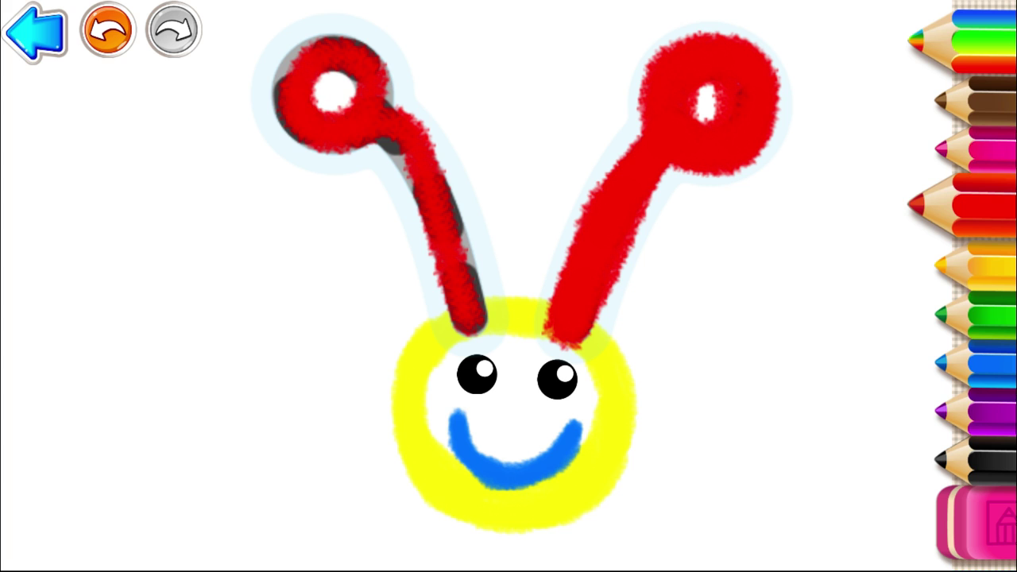
pyautogui.moveTo(290, 67); pyautogui.dragTo(389, 95)
pyautogui.moveTo(326, 147)
pyautogui.mouseDown()
pyautogui.moveTo(275, 59)
pyautogui.moveTo(397, 108)
pyautogui.moveTo(333, 153)
pyautogui.moveTo(270, 103)
pyautogui.mouseUp()
pyautogui.moveTo(270, 103); pyautogui.dragTo(325, 73)
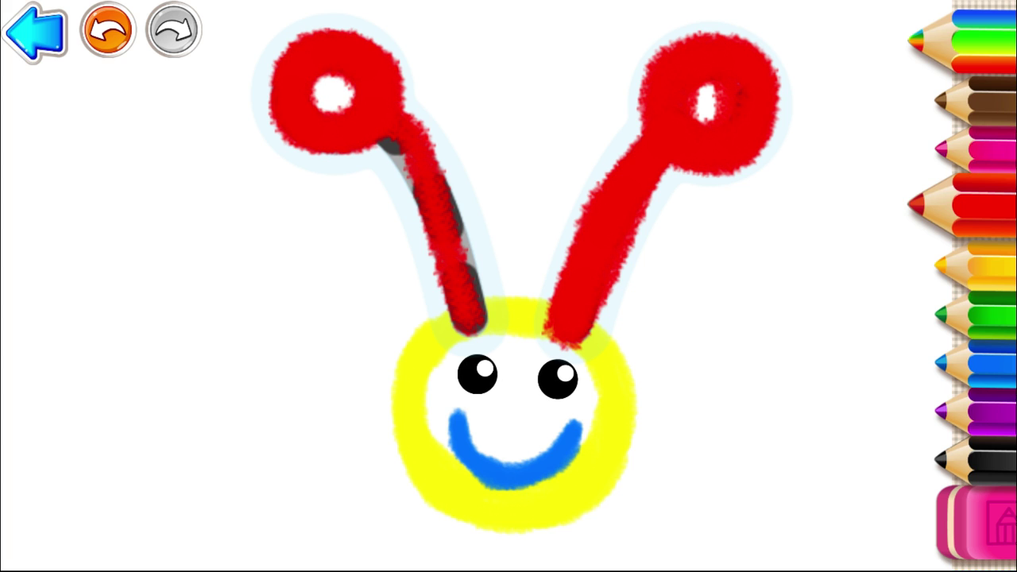
pyautogui.moveTo(397, 151); pyautogui.dragTo(433, 255)
pyautogui.moveTo(479, 330)
pyautogui.mouseDown()
pyautogui.moveTo(406, 99)
pyautogui.moveTo(443, 286)
pyautogui.moveTo(475, 342)
pyautogui.mouseUp()
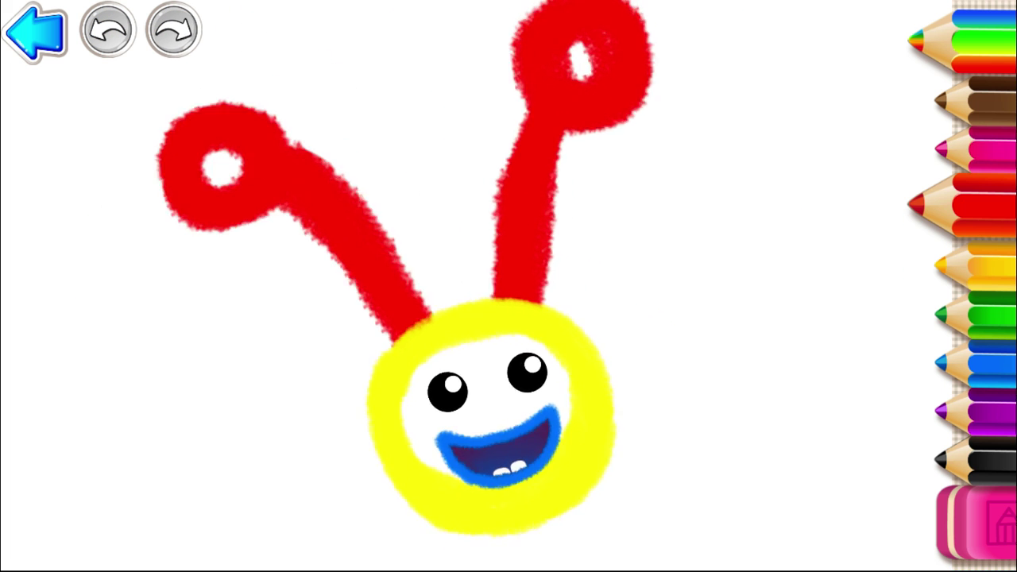
# Trace the butterfly's oval body outline in purple, undoing the final stroke
pyautogui.click(962, 406)
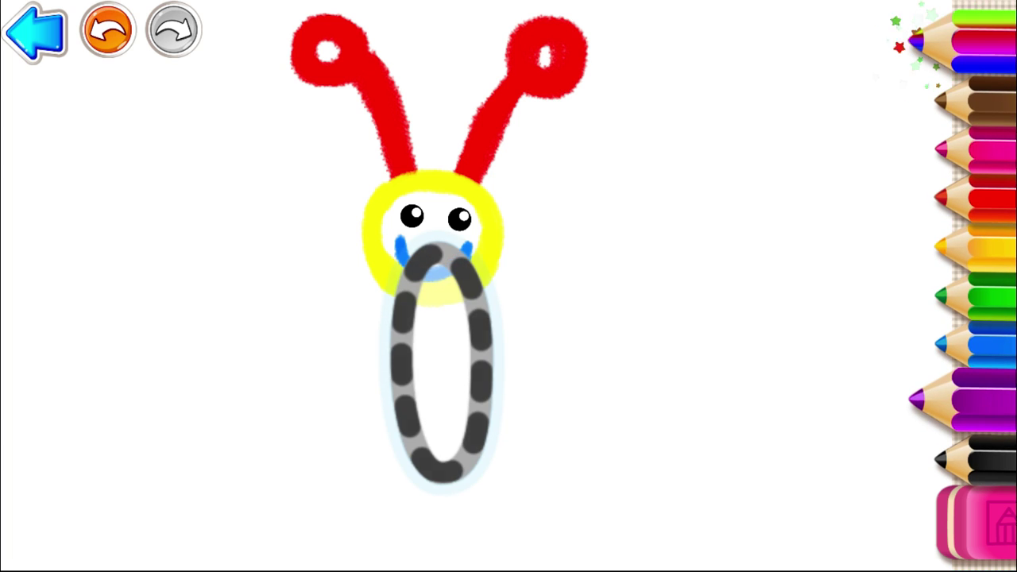
pyautogui.moveTo(433, 246)
pyautogui.mouseDown()
pyautogui.moveTo(401, 341)
pyautogui.moveTo(403, 441)
pyautogui.moveTo(457, 485)
pyautogui.moveTo(488, 377)
pyautogui.moveTo(473, 262)
pyautogui.moveTo(409, 242)
pyautogui.moveTo(393, 374)
pyautogui.mouseUp()
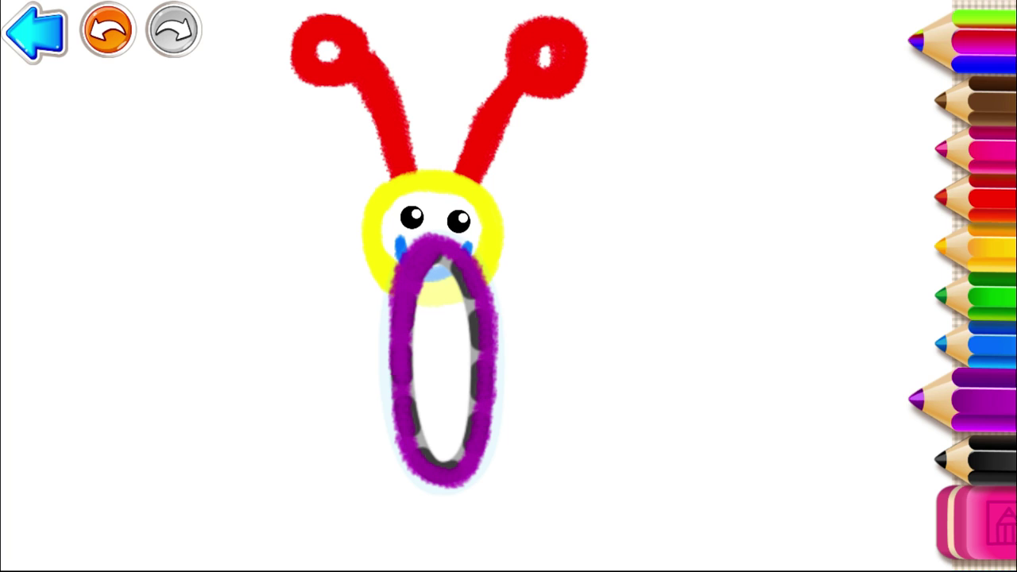
pyautogui.moveTo(497, 407); pyautogui.dragTo(477, 286)
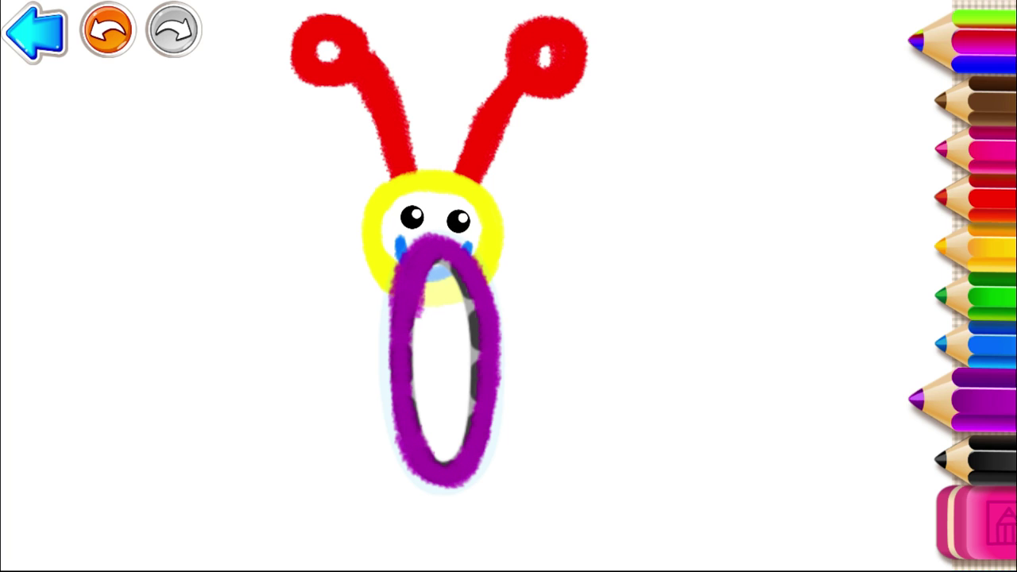
pyautogui.moveTo(416, 310)
pyautogui.mouseDown()
pyautogui.moveTo(429, 449)
pyautogui.moveTo(473, 298)
pyautogui.moveTo(437, 262)
pyautogui.mouseUp()
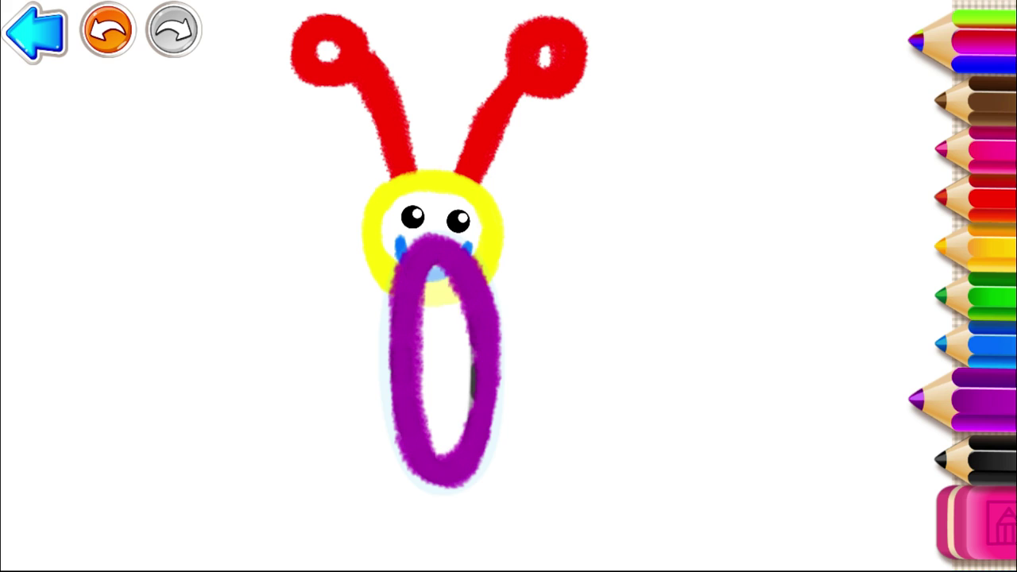
pyautogui.moveTo(395, 383)
pyautogui.mouseDown()
pyautogui.moveTo(422, 477)
pyautogui.moveTo(470, 313)
pyautogui.mouseUp()
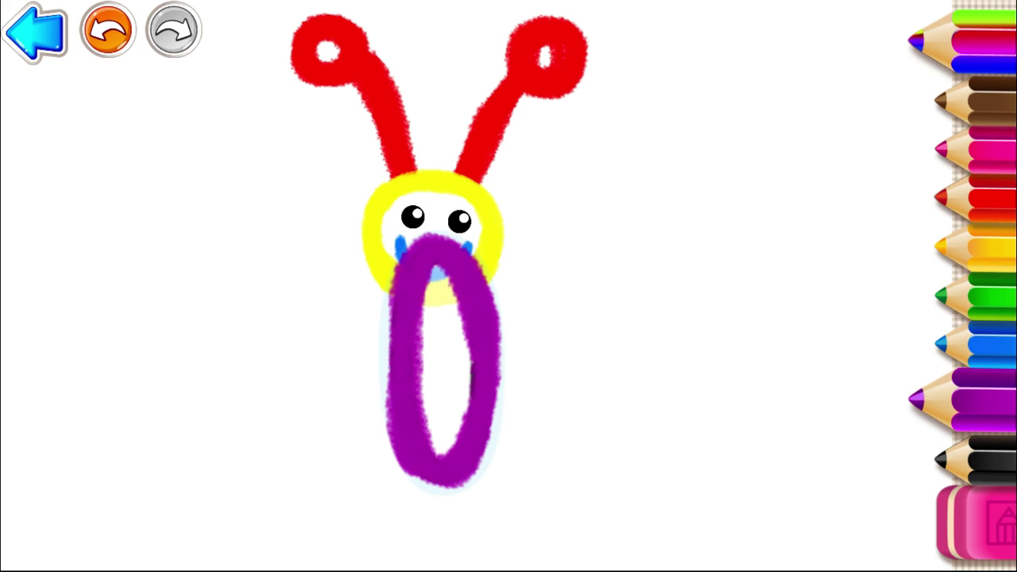
pyautogui.moveTo(409, 248)
pyautogui.mouseDown()
pyautogui.moveTo(388, 334)
pyautogui.moveTo(417, 488)
pyautogui.moveTo(497, 338)
pyautogui.moveTo(462, 443)
pyautogui.mouseUp()
pyautogui.click(109, 30)
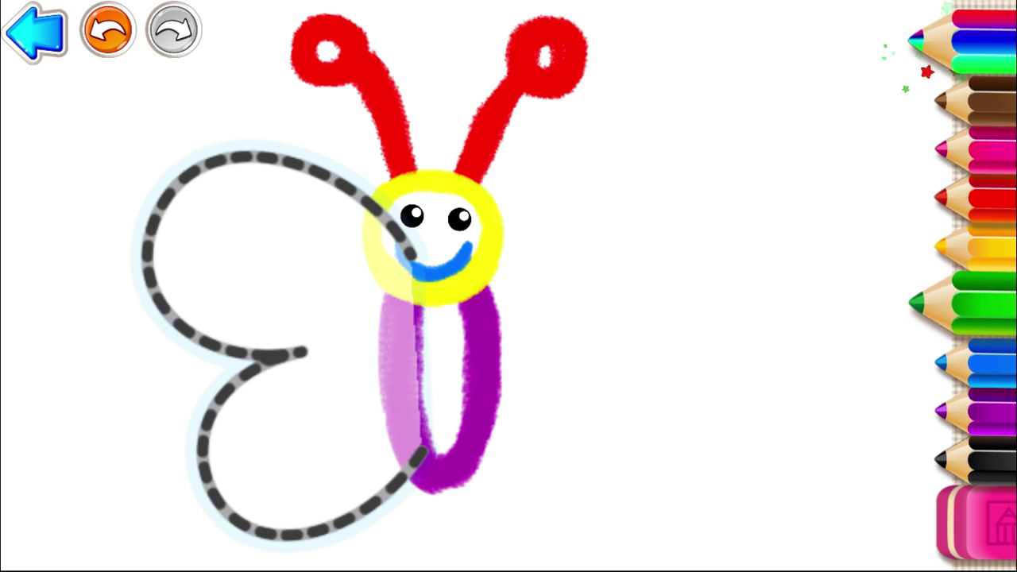
# Trace the left wing guide in green, going over it twice, and the right wing guide in pink
pyautogui.moveTo(407, 251)
pyautogui.mouseDown()
pyautogui.moveTo(334, 191)
pyautogui.moveTo(237, 162)
pyautogui.mouseUp()
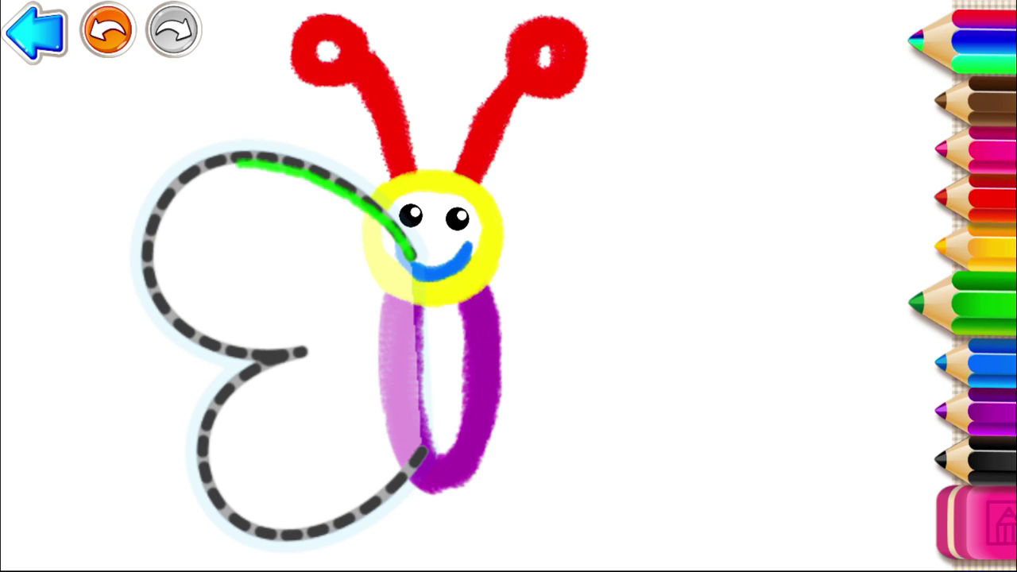
pyautogui.moveTo(156, 259)
pyautogui.mouseDown()
pyautogui.moveTo(227, 353)
pyautogui.moveTo(302, 355)
pyautogui.moveTo(237, 380)
pyautogui.mouseUp()
pyautogui.moveTo(205, 445)
pyautogui.mouseDown()
pyautogui.moveTo(248, 521)
pyautogui.moveTo(364, 509)
pyautogui.moveTo(429, 455)
pyautogui.mouseUp()
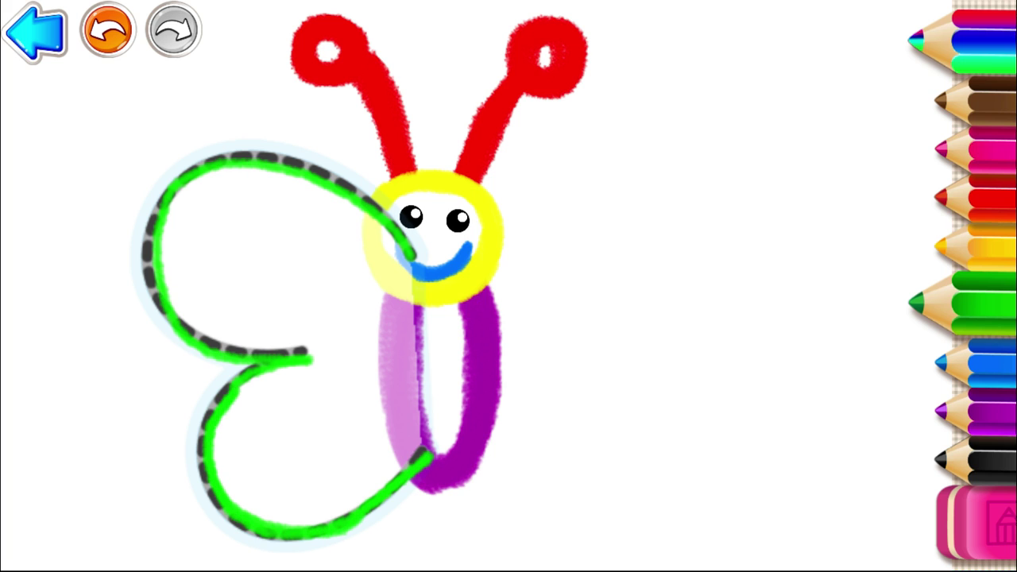
pyautogui.moveTo(202, 414)
pyautogui.mouseDown()
pyautogui.moveTo(239, 521)
pyautogui.moveTo(426, 471)
pyautogui.moveTo(270, 521)
pyautogui.moveTo(222, 422)
pyautogui.moveTo(302, 353)
pyautogui.moveTo(155, 274)
pyautogui.moveTo(198, 179)
pyautogui.moveTo(374, 209)
pyautogui.mouseUp()
pyautogui.moveTo(326, 176)
pyautogui.mouseDown()
pyautogui.moveTo(186, 190)
pyautogui.moveTo(211, 385)
pyautogui.moveTo(298, 378)
pyautogui.mouseUp()
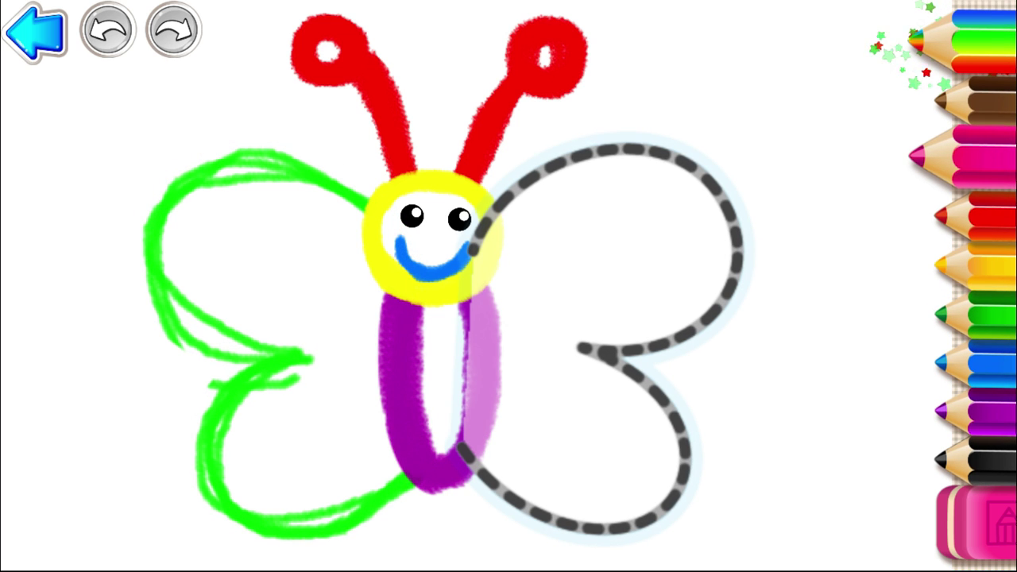
pyautogui.moveTo(473, 248)
pyautogui.mouseDown()
pyautogui.moveTo(571, 147)
pyautogui.moveTo(735, 186)
pyautogui.moveTo(700, 321)
pyautogui.moveTo(565, 352)
pyautogui.moveTo(693, 462)
pyautogui.moveTo(497, 509)
pyautogui.mouseUp()
pyautogui.moveTo(468, 461)
pyautogui.mouseDown()
pyautogui.moveTo(659, 521)
pyautogui.moveTo(617, 358)
pyautogui.moveTo(750, 274)
pyautogui.moveTo(585, 151)
pyautogui.moveTo(487, 238)
pyautogui.moveTo(730, 179)
pyautogui.moveTo(579, 356)
pyautogui.moveTo(690, 509)
pyautogui.moveTo(464, 468)
pyautogui.mouseUp()
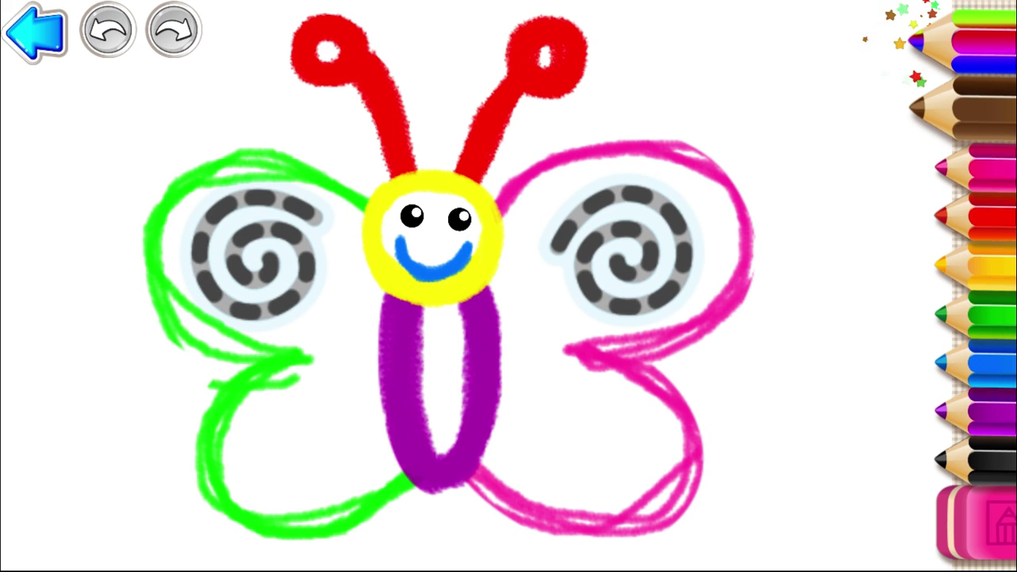
# Trace the right wing's spiral in brown, including its outer arc
pyautogui.moveTo(646, 232)
pyautogui.mouseDown()
pyautogui.moveTo(581, 263)
pyautogui.moveTo(639, 306)
pyautogui.moveTo(671, 219)
pyautogui.moveTo(584, 197)
pyautogui.moveTo(548, 246)
pyautogui.mouseUp()
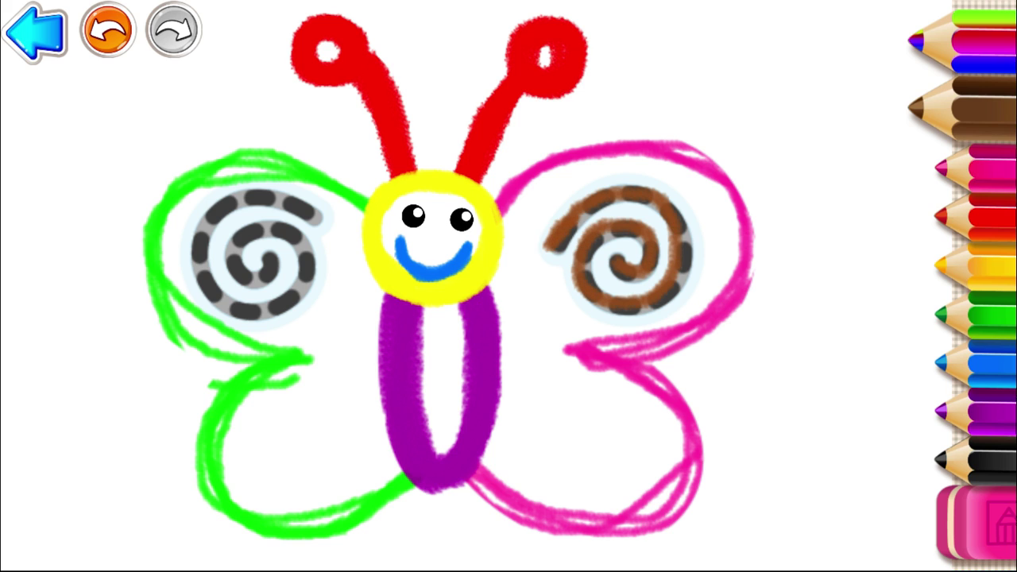
pyautogui.moveTo(581, 199); pyautogui.dragTo(683, 239)
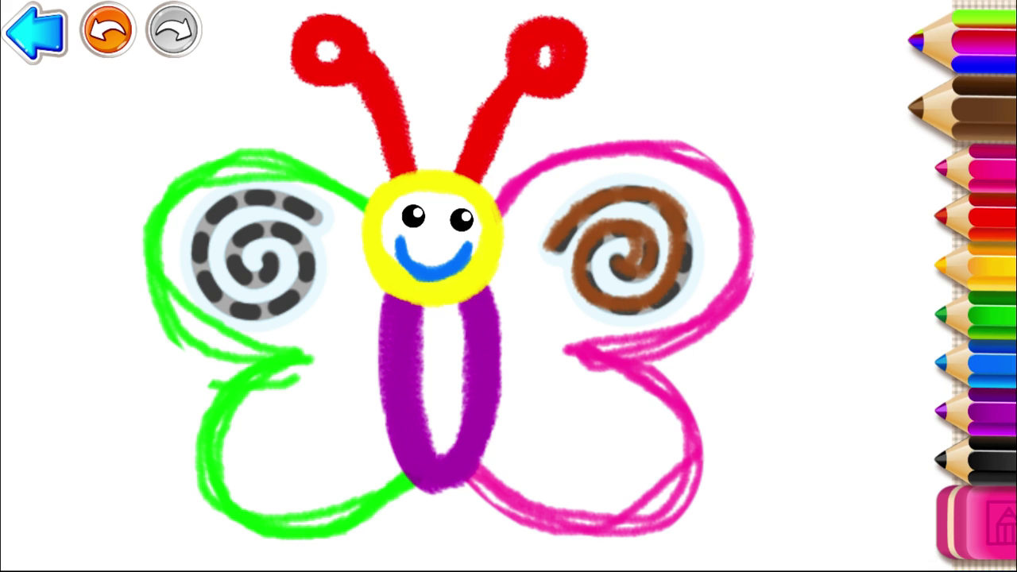
pyautogui.moveTo(674, 303); pyautogui.dragTo(685, 203)
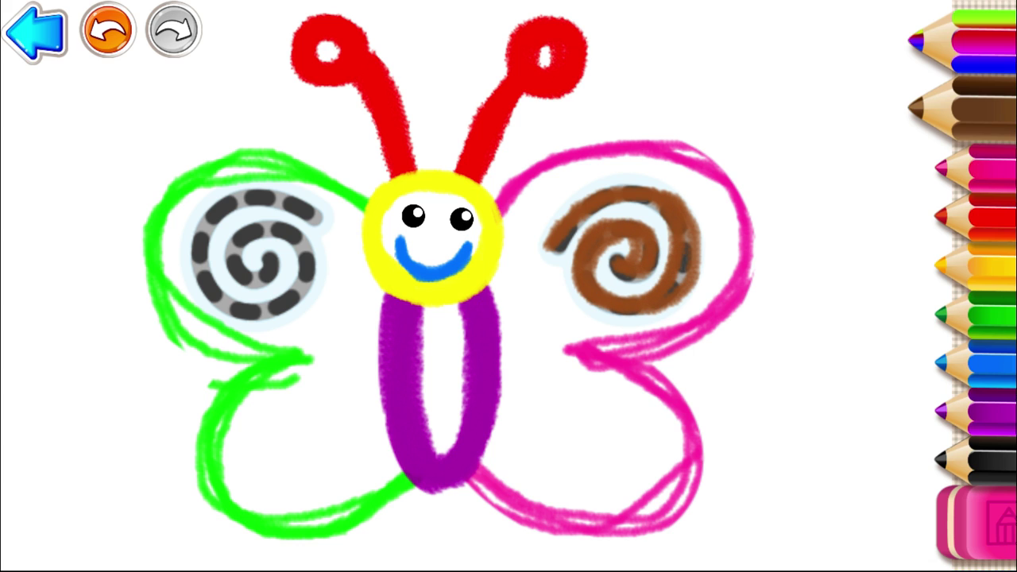
# Trace the left wing's spiral and its outer turn in brown
pyautogui.moveTo(262, 258)
pyautogui.mouseDown()
pyautogui.moveTo(227, 266)
pyautogui.moveTo(324, 262)
pyautogui.moveTo(214, 314)
pyautogui.moveTo(239, 190)
pyautogui.moveTo(329, 226)
pyautogui.moveTo(194, 231)
pyautogui.moveTo(302, 322)
pyautogui.mouseUp()
pyautogui.moveTo(322, 286); pyautogui.dragTo(322, 238)
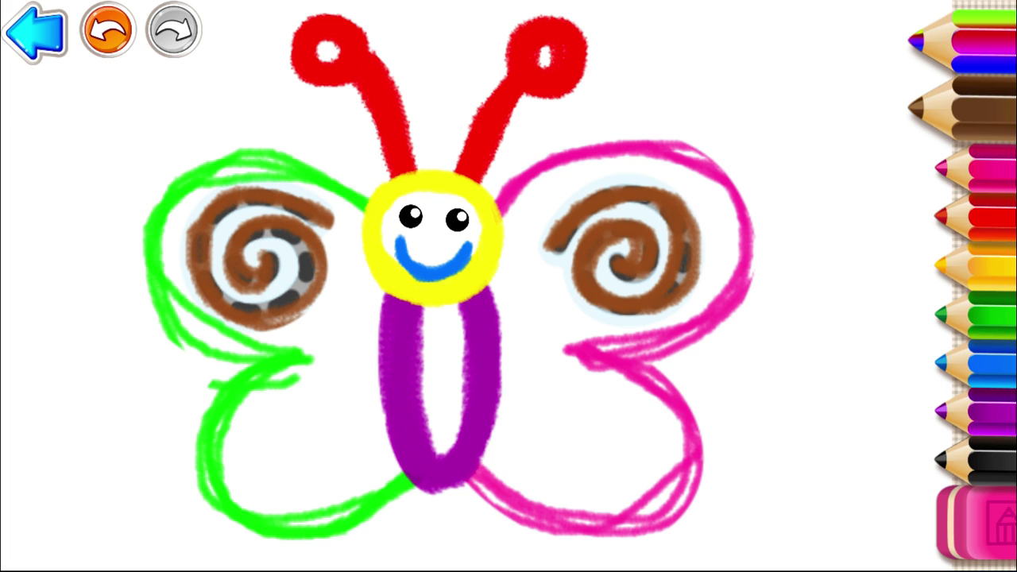
pyautogui.moveTo(259, 262)
pyautogui.mouseDown()
pyautogui.moveTo(226, 278)
pyautogui.moveTo(314, 294)
pyautogui.moveTo(214, 231)
pyautogui.moveTo(318, 215)
pyautogui.mouseUp()
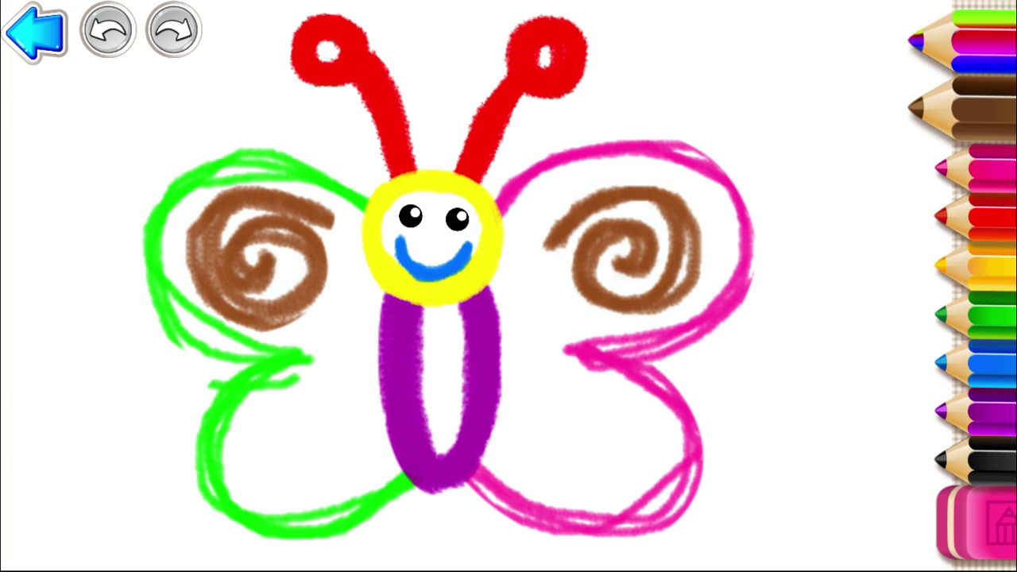
# Draw a thick black ring around the lower-left wing circle
pyautogui.moveTo(294, 403)
pyautogui.mouseDown()
pyautogui.moveTo(266, 404)
pyautogui.moveTo(237, 445)
pyautogui.moveTo(302, 499)
pyautogui.moveTo(286, 403)
pyautogui.moveTo(271, 499)
pyautogui.mouseUp()
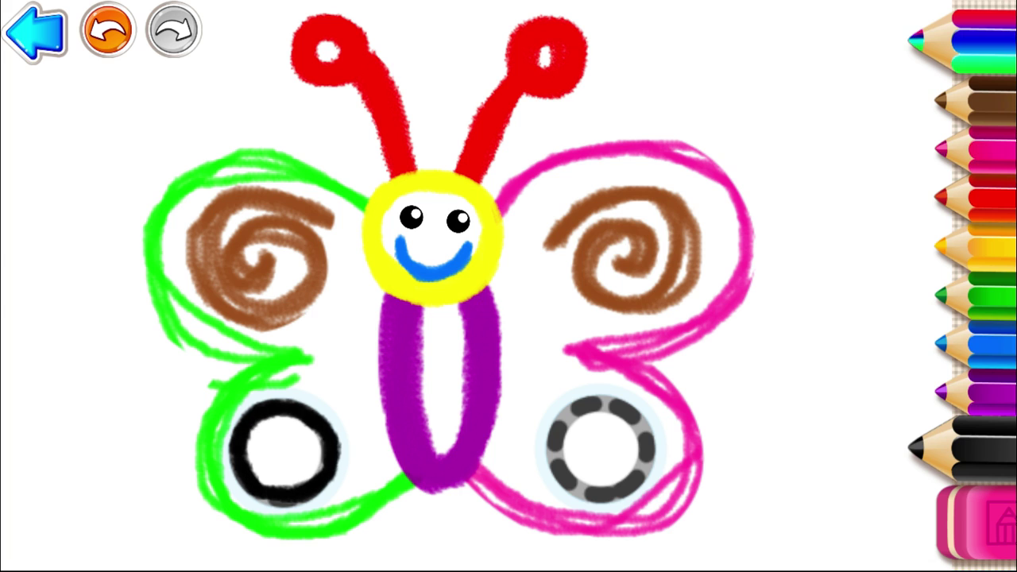
pyautogui.moveTo(252, 404)
pyautogui.mouseDown()
pyautogui.moveTo(242, 497)
pyautogui.moveTo(319, 437)
pyautogui.mouseUp()
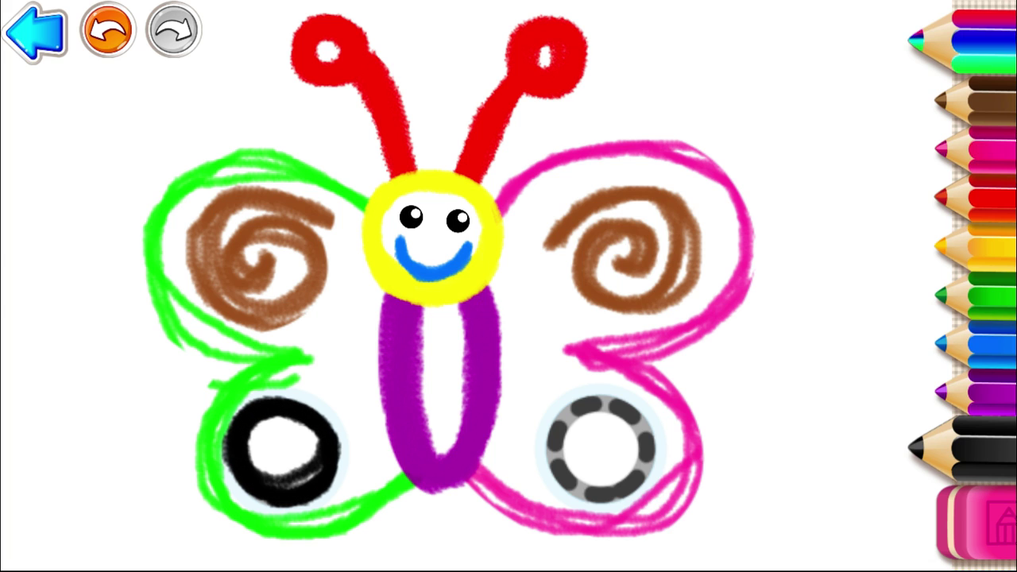
pyautogui.moveTo(248, 456); pyautogui.dragTo(322, 462)
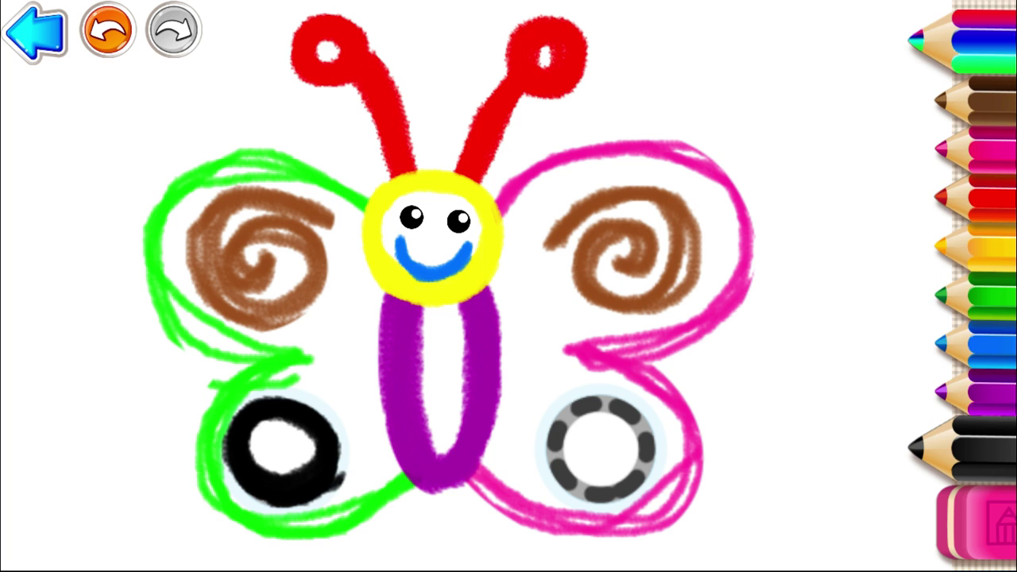
# Draw a thick black ring around the lower-right wing circle, then undo the last stroke
pyautogui.moveTo(572, 403)
pyautogui.mouseDown()
pyautogui.moveTo(549, 437)
pyautogui.moveTo(608, 494)
pyautogui.moveTo(592, 395)
pyautogui.moveTo(588, 496)
pyautogui.moveTo(584, 392)
pyautogui.moveTo(600, 503)
pyautogui.mouseUp()
pyautogui.moveTo(557, 405)
pyautogui.mouseDown()
pyautogui.moveTo(628, 476)
pyautogui.moveTo(545, 433)
pyautogui.mouseUp()
pyautogui.moveTo(572, 477); pyautogui.dragTo(612, 411)
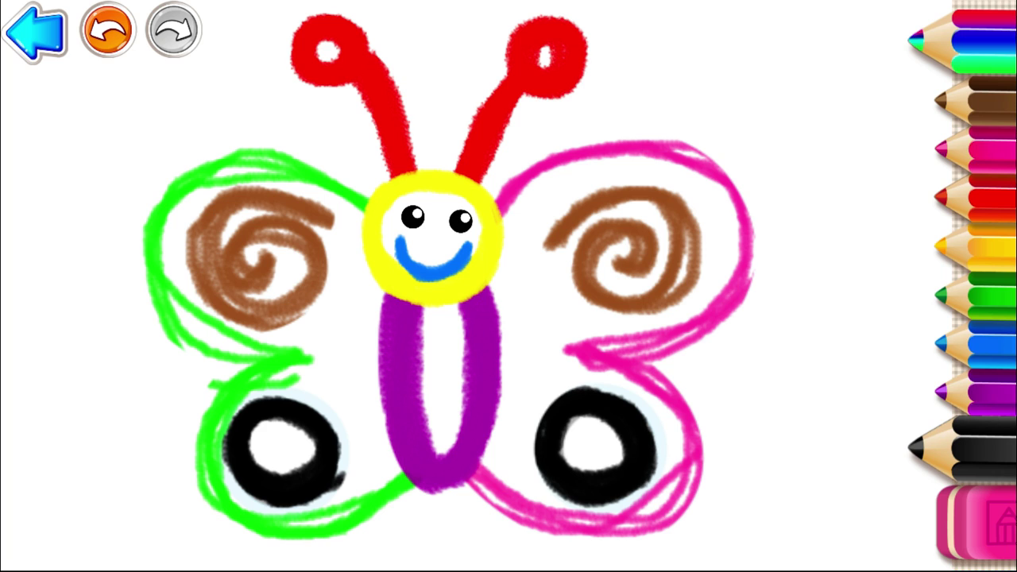
pyautogui.click(108, 30)
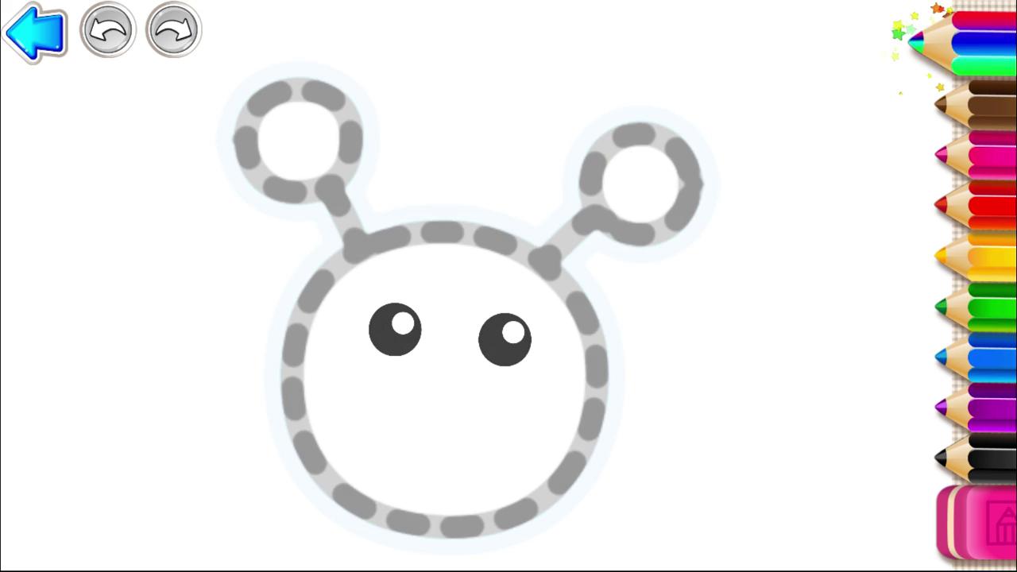
# Trace the caterpillar's head and left antenna ring in purple, then its smile in green
pyautogui.moveTo(350, 250)
pyautogui.mouseDown()
pyautogui.moveTo(566, 451)
pyautogui.moveTo(501, 513)
pyautogui.moveTo(377, 524)
pyautogui.moveTo(302, 445)
pyautogui.moveTo(284, 316)
pyautogui.moveTo(413, 231)
pyautogui.moveTo(569, 275)
pyautogui.moveTo(607, 397)
pyautogui.moveTo(536, 520)
pyautogui.moveTo(393, 537)
pyautogui.moveTo(309, 417)
pyautogui.moveTo(338, 248)
pyautogui.moveTo(566, 253)
pyautogui.moveTo(608, 213)
pyautogui.moveTo(682, 234)
pyautogui.moveTo(679, 142)
pyautogui.moveTo(584, 187)
pyautogui.moveTo(682, 222)
pyautogui.moveTo(616, 147)
pyautogui.moveTo(648, 227)
pyautogui.moveTo(639, 149)
pyautogui.moveTo(612, 218)
pyautogui.moveTo(691, 135)
pyautogui.moveTo(584, 163)
pyautogui.mouseUp()
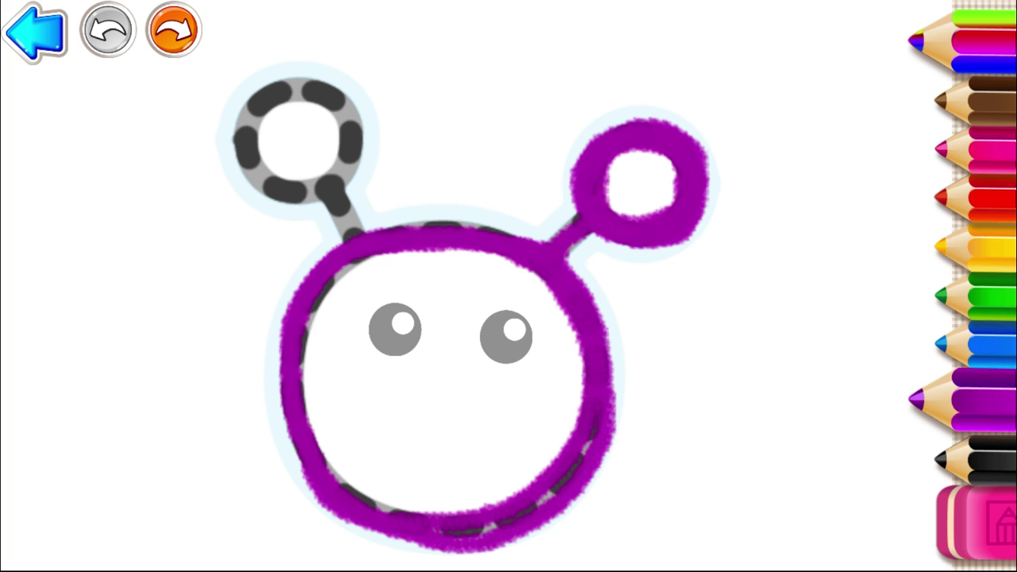
pyautogui.moveTo(350, 235)
pyautogui.mouseDown()
pyautogui.moveTo(318, 187)
pyautogui.moveTo(242, 119)
pyautogui.moveTo(350, 119)
pyautogui.moveTo(255, 183)
pyautogui.moveTo(342, 87)
pyautogui.moveTo(310, 198)
pyautogui.mouseUp()
pyautogui.moveTo(286, 79); pyautogui.dragTo(366, 147)
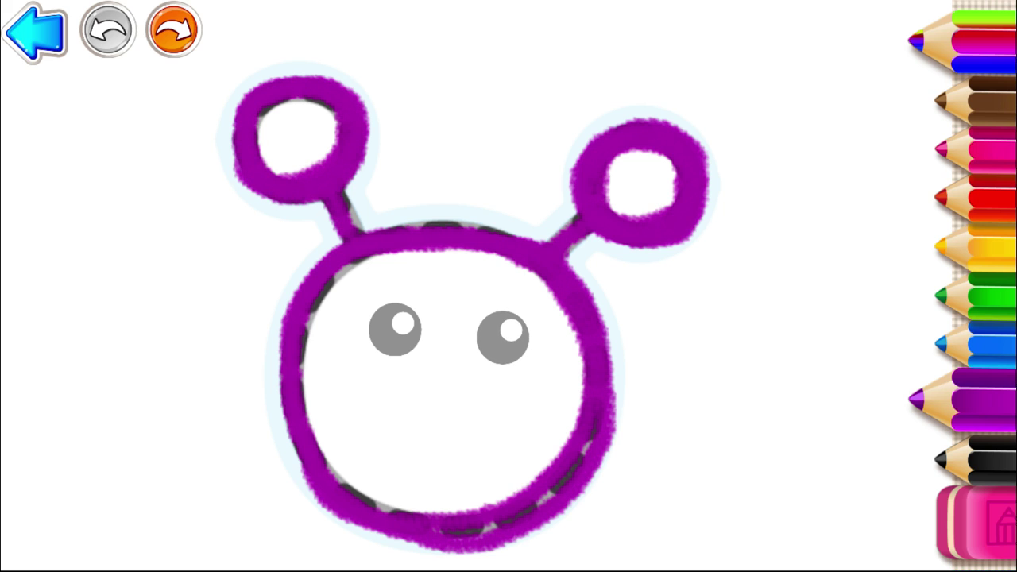
pyautogui.moveTo(262, 151)
pyautogui.mouseDown()
pyautogui.moveTo(282, 102)
pyautogui.moveTo(335, 126)
pyautogui.mouseUp()
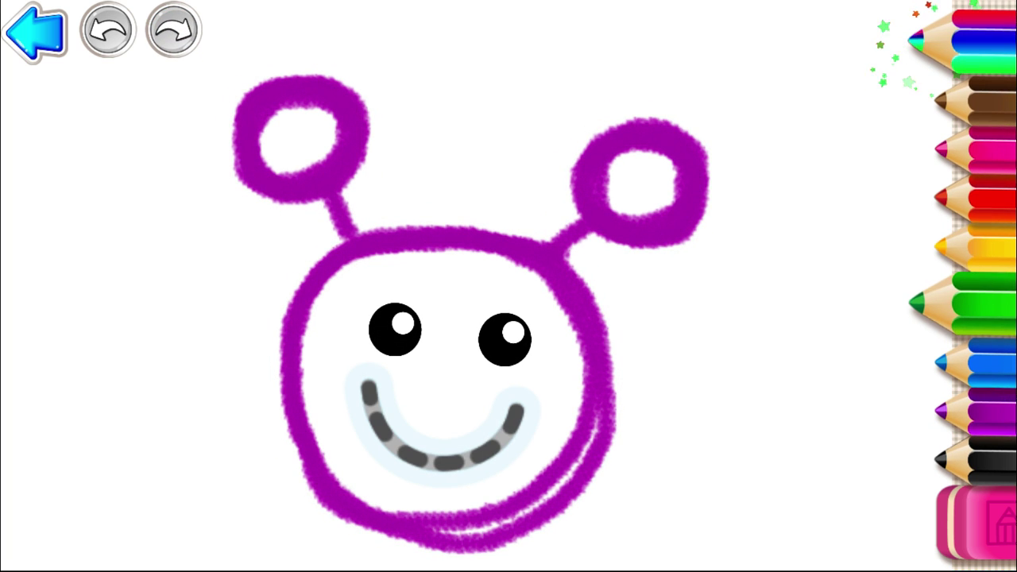
pyautogui.moveTo(515, 411)
pyautogui.mouseDown()
pyautogui.moveTo(505, 429)
pyautogui.moveTo(401, 449)
pyautogui.moveTo(366, 385)
pyautogui.mouseUp()
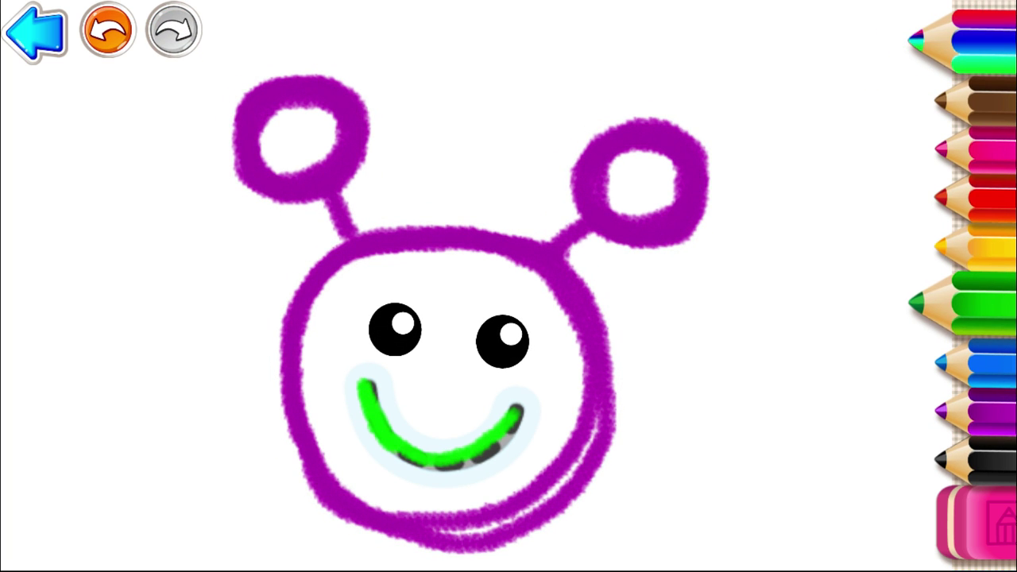
pyautogui.moveTo(402, 453); pyautogui.dragTo(518, 413)
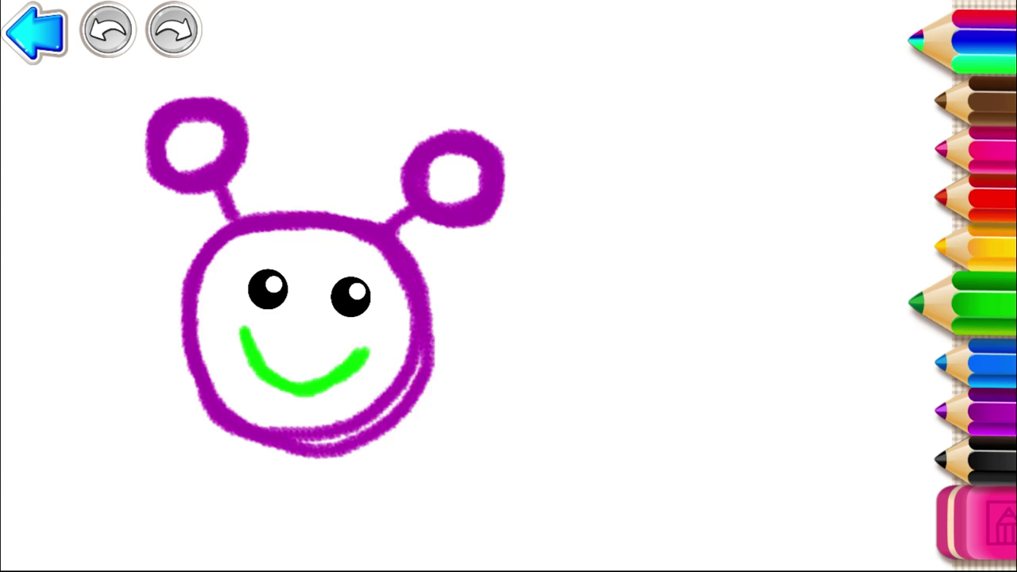
# Outline the first body segment in black and trace the next circle in pink, undoing one stroke
pyautogui.moveTo(362, 328)
pyautogui.mouseDown()
pyautogui.moveTo(306, 316)
pyautogui.moveTo(243, 350)
pyautogui.moveTo(271, 457)
pyautogui.moveTo(390, 433)
pyautogui.moveTo(370, 340)
pyautogui.mouseUp()
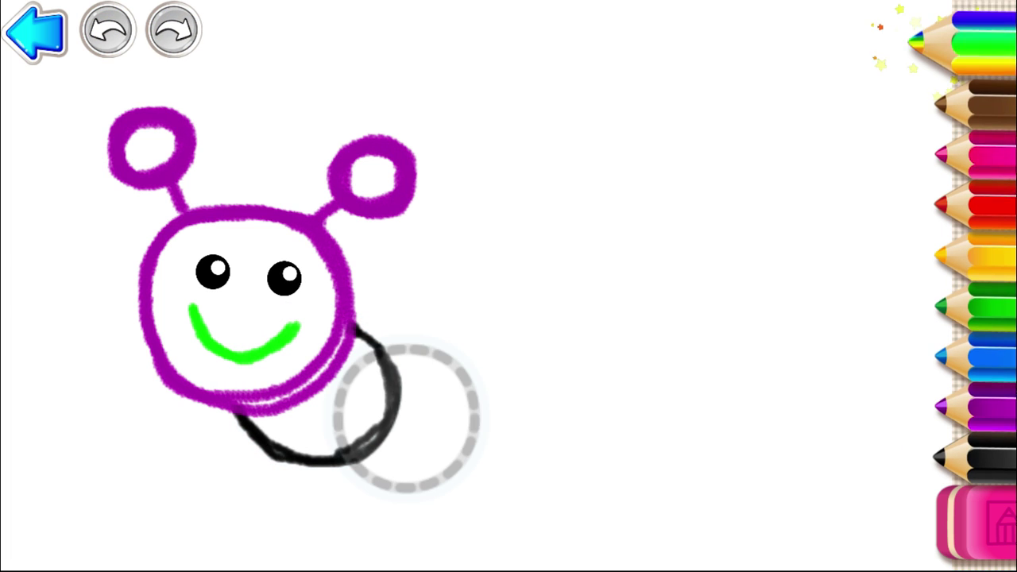
pyautogui.moveTo(455, 364); pyautogui.dragTo(359, 358)
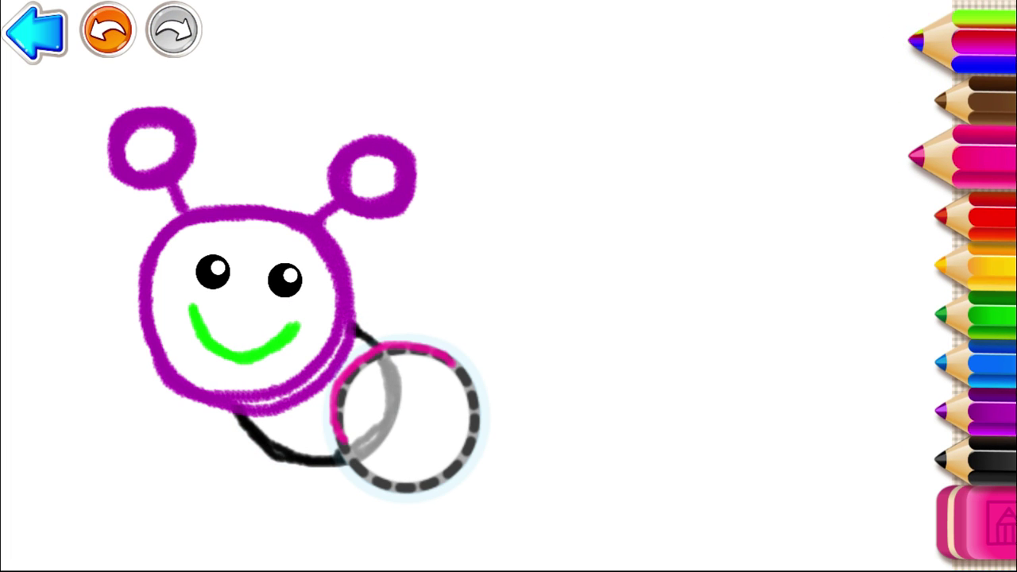
pyautogui.moveTo(433, 480)
pyautogui.mouseDown()
pyautogui.moveTo(475, 385)
pyautogui.moveTo(346, 402)
pyautogui.moveTo(397, 493)
pyautogui.moveTo(467, 390)
pyautogui.moveTo(361, 374)
pyautogui.moveTo(380, 491)
pyautogui.mouseUp()
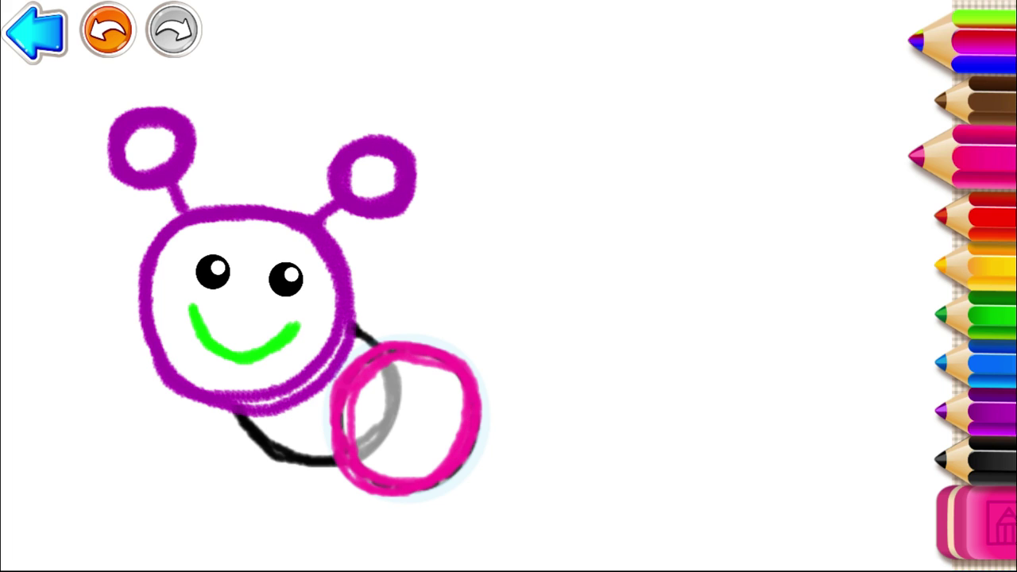
pyautogui.moveTo(437, 358); pyautogui.dragTo(333, 449)
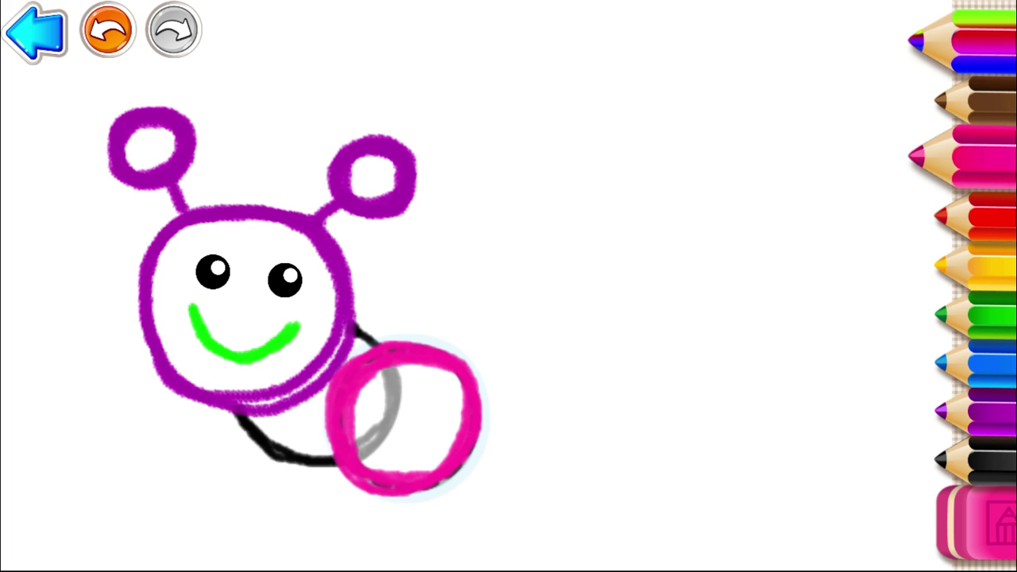
pyautogui.click(107, 30)
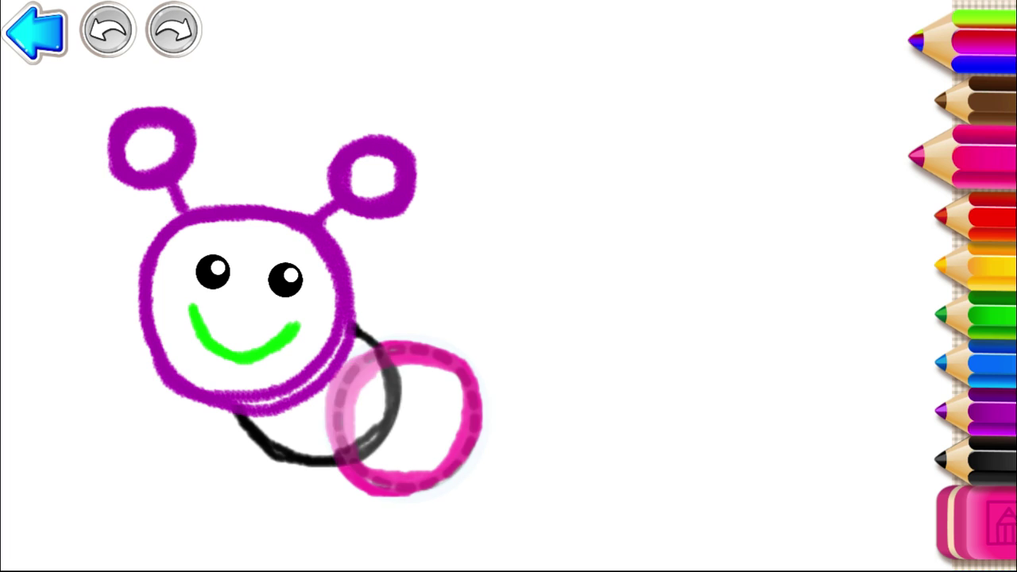
# Trace the next caterpillar body ring in red over its guide circle
pyautogui.click(965, 205)
pyautogui.moveTo(561, 366)
pyautogui.mouseDown()
pyautogui.moveTo(525, 355)
pyautogui.moveTo(435, 401)
pyautogui.mouseUp()
pyautogui.moveTo(492, 487); pyautogui.dragTo(587, 439)
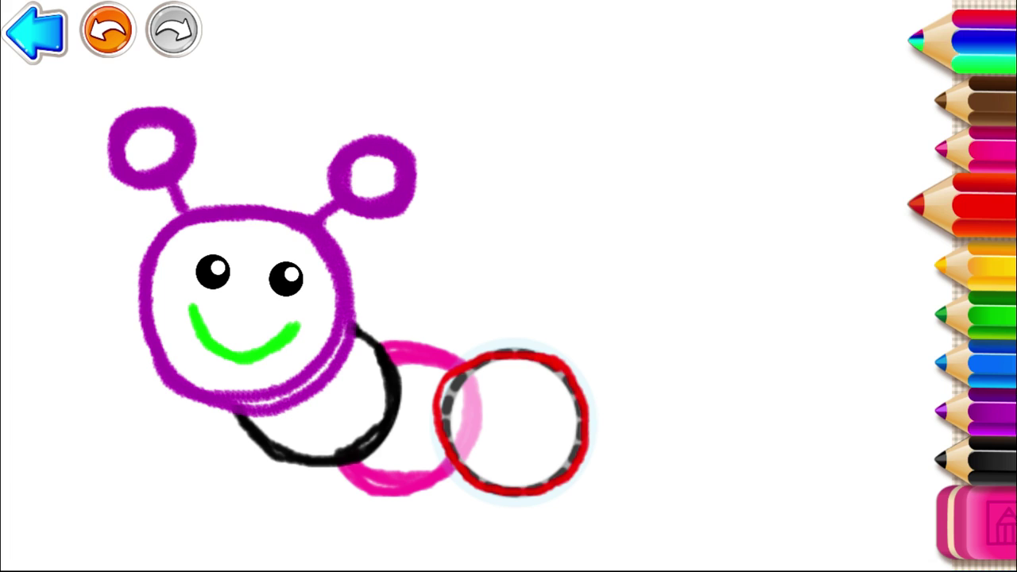
pyautogui.moveTo(532, 356); pyautogui.dragTo(442, 425)
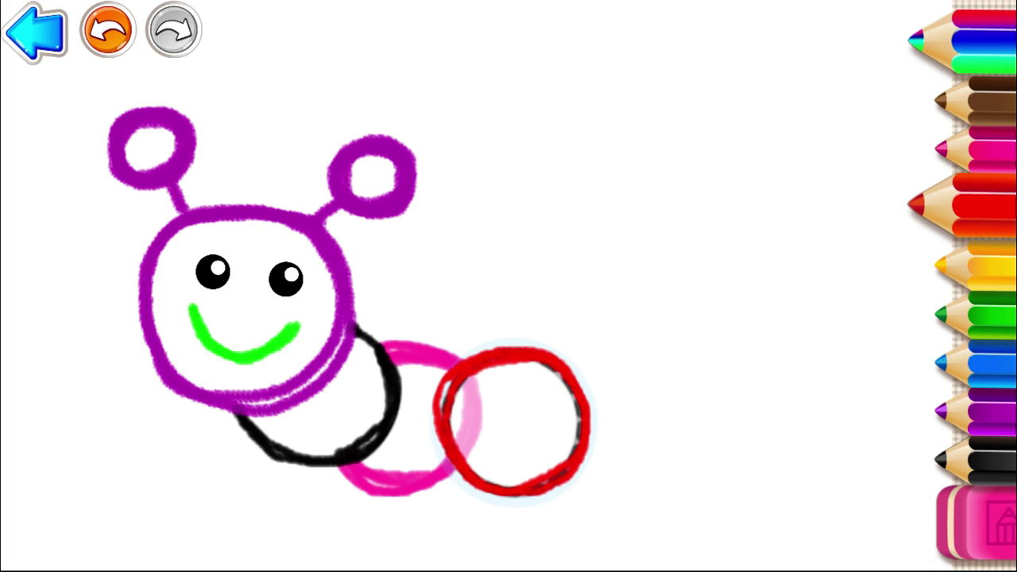
pyautogui.moveTo(443, 381); pyautogui.dragTo(513, 486)
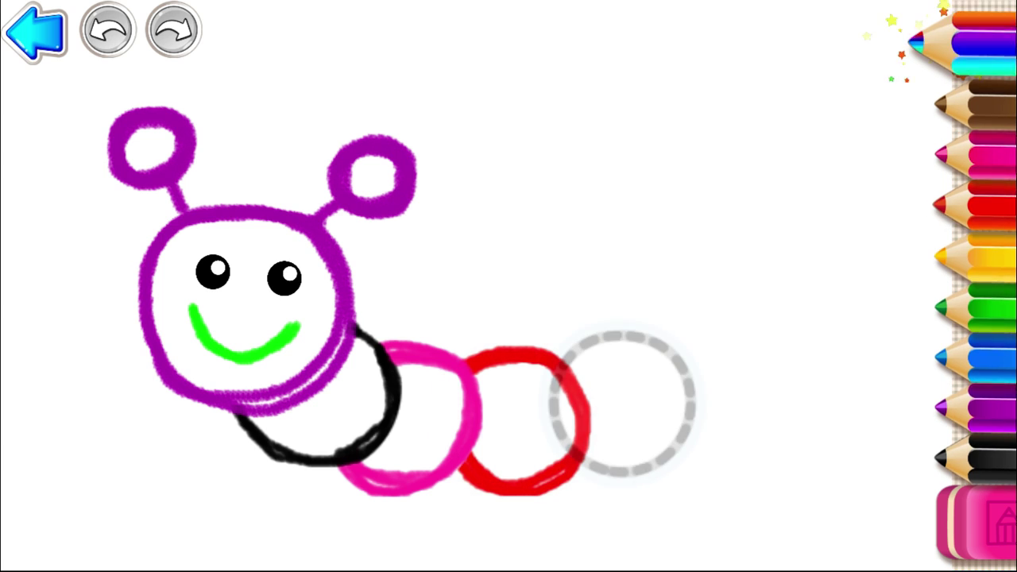
# Trace the yellow ring and undo stray marks beside the yellow and blue rings
pyautogui.moveTo(652, 342); pyautogui.dragTo(682, 363)
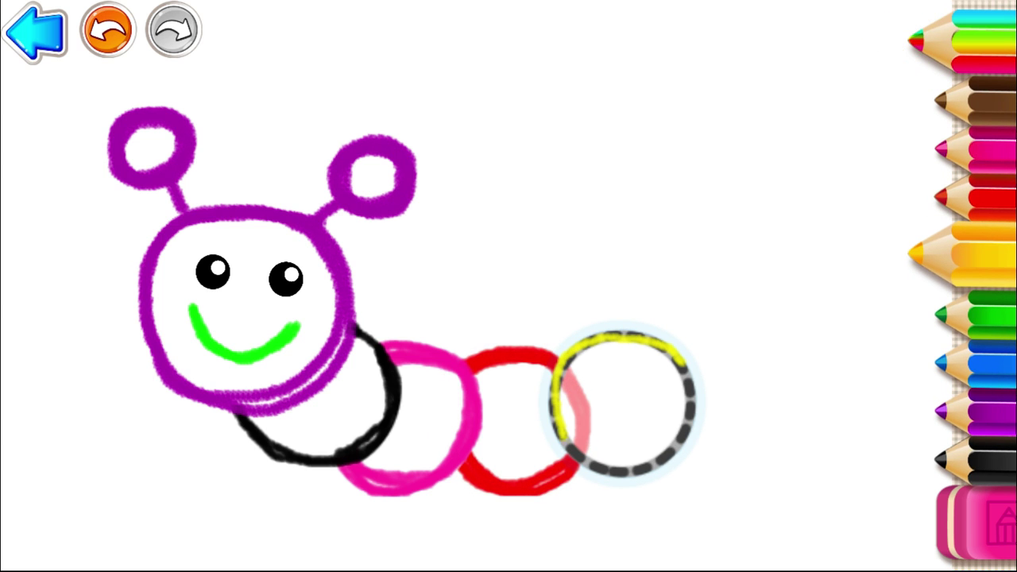
pyautogui.moveTo(648, 475)
pyautogui.mouseDown()
pyautogui.moveTo(690, 383)
pyautogui.moveTo(628, 336)
pyautogui.mouseUp()
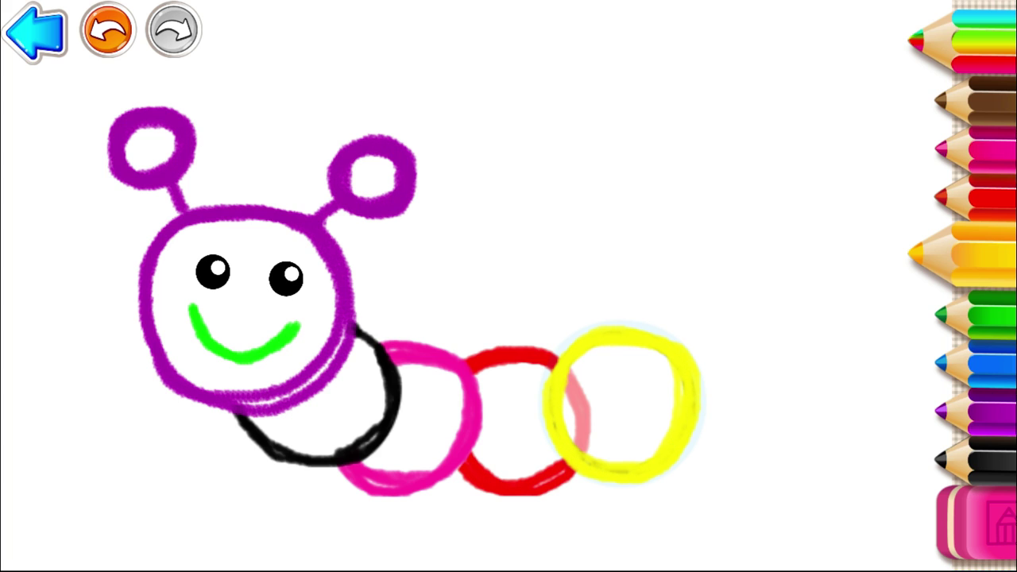
pyautogui.click(107, 30)
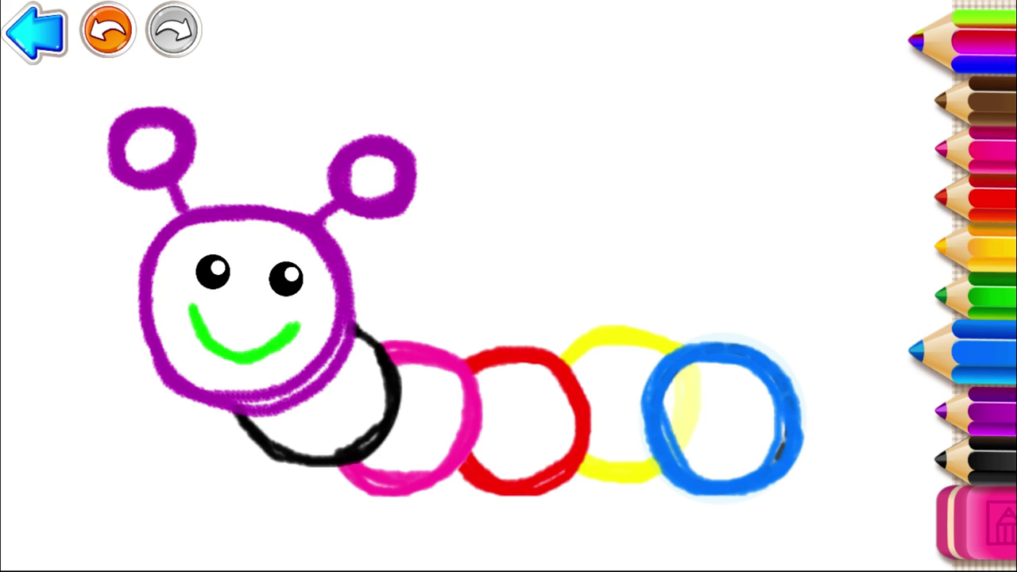
pyautogui.click(107, 30)
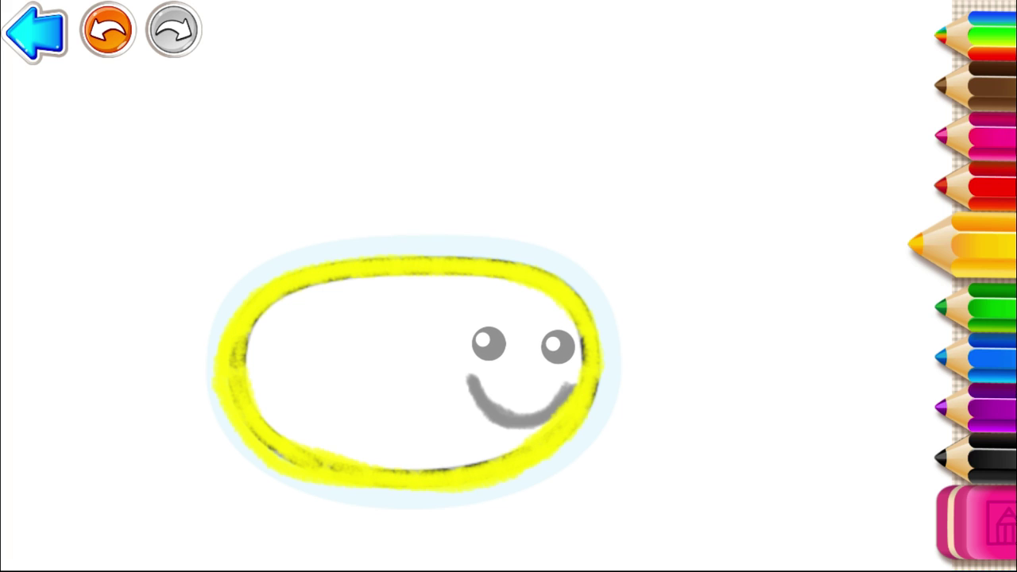
# Undo the last small stray yellow stroke on the bee's body
pyautogui.click(108, 30)
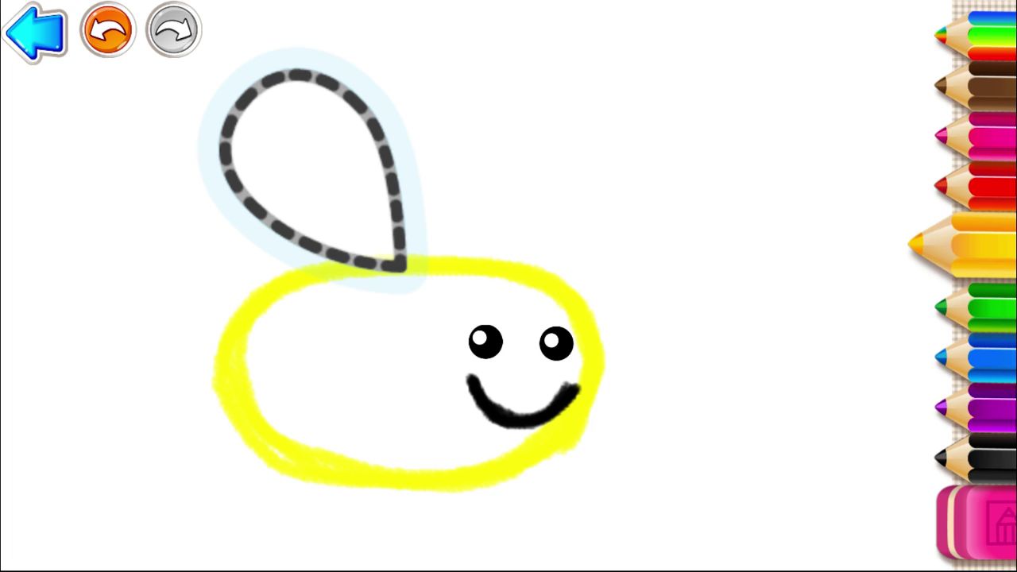
# Outline the bee's wing and its three body stripes in black
pyautogui.click(973, 457)
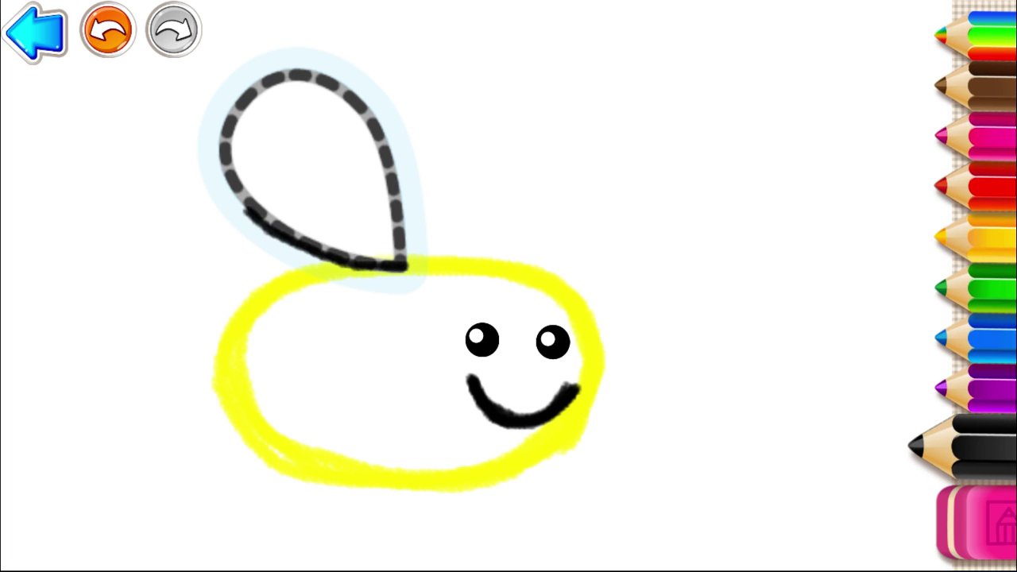
pyautogui.moveTo(319, 80); pyautogui.dragTo(395, 191)
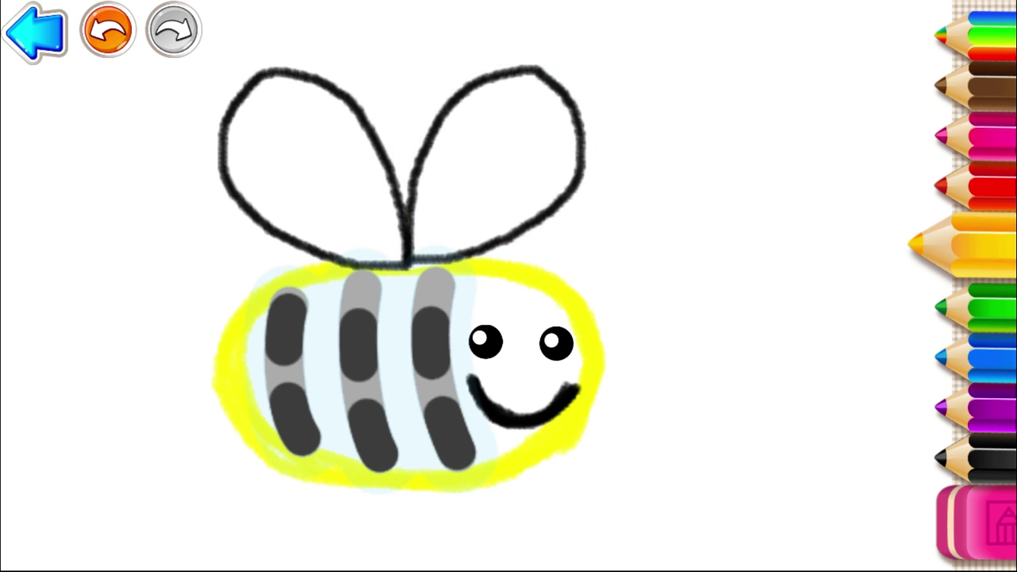
pyautogui.moveTo(425, 266); pyautogui.dragTo(457, 465)
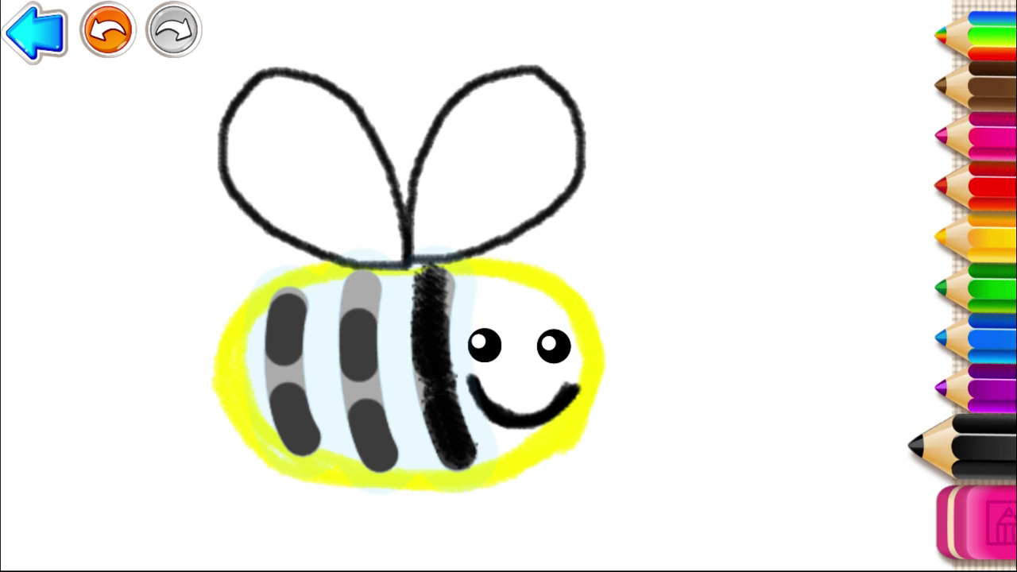
pyautogui.moveTo(385, 471); pyautogui.dragTo(362, 275)
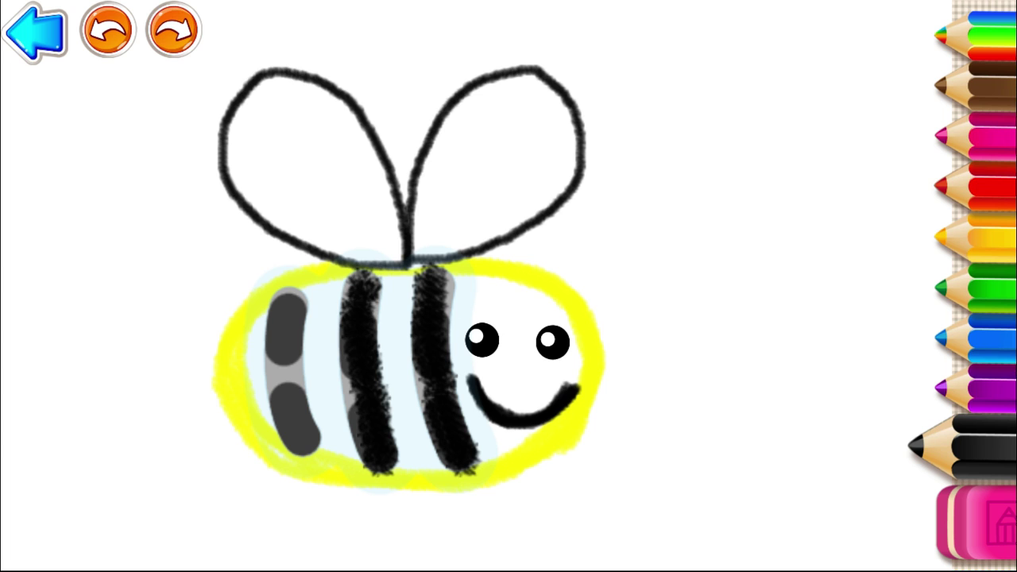
pyautogui.moveTo(294, 421)
pyautogui.mouseDown()
pyautogui.moveTo(302, 445)
pyautogui.moveTo(288, 295)
pyautogui.mouseUp()
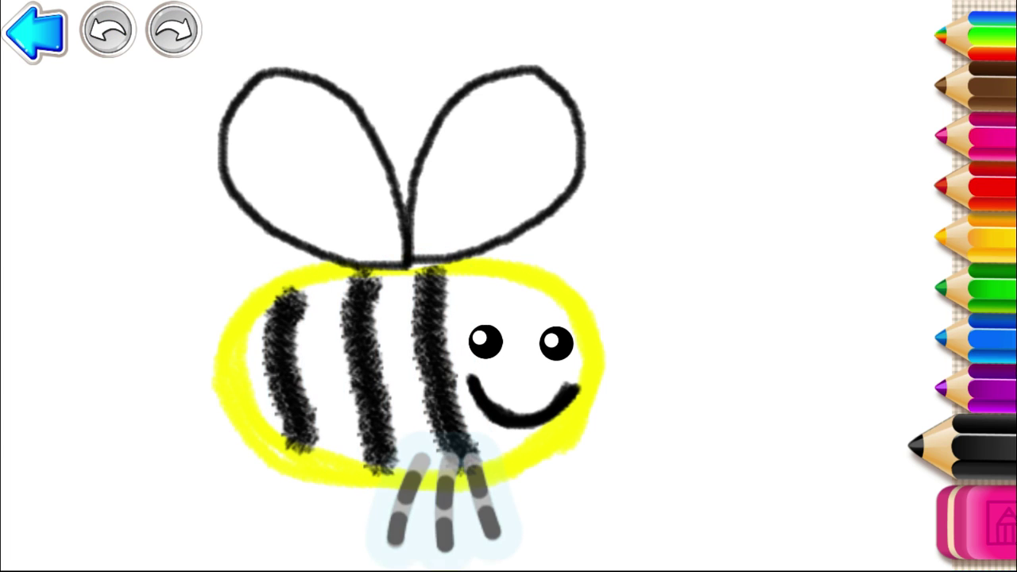
# Trace the bee's right, middle and left legs in brown
pyautogui.click(970, 84)
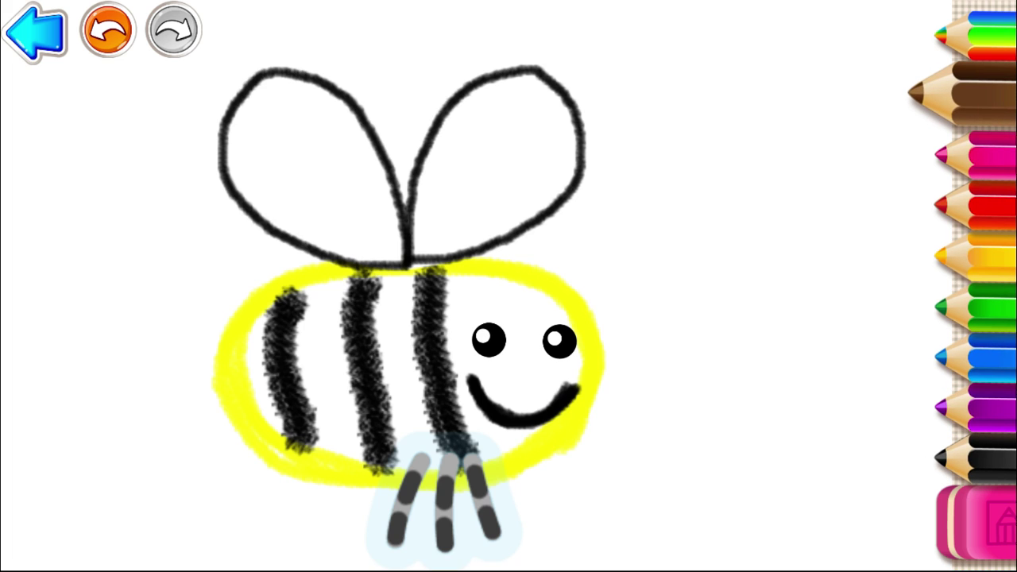
pyautogui.moveTo(468, 455); pyautogui.dragTo(493, 534)
pyautogui.moveTo(445, 457); pyautogui.dragTo(444, 548)
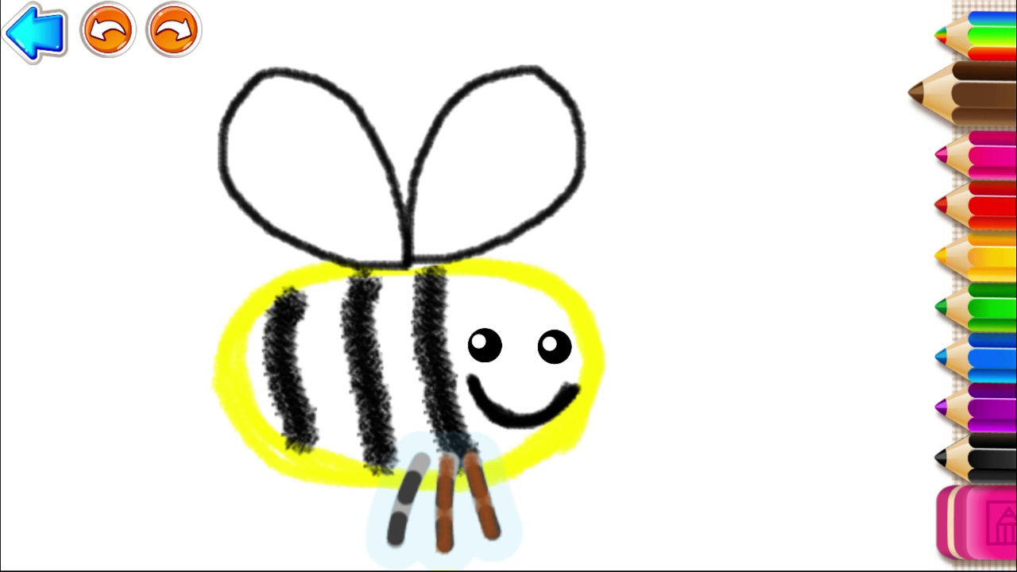
pyautogui.moveTo(419, 457); pyautogui.dragTo(393, 538)
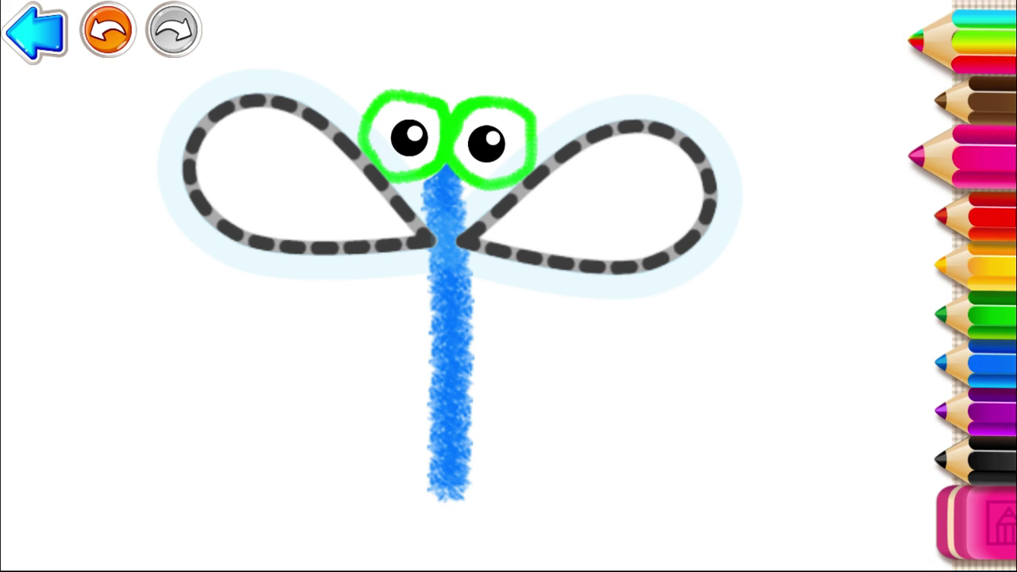
# Outline the dragonfly's right and left upper wings in pink
pyautogui.moveTo(461, 240); pyautogui.dragTo(620, 129)
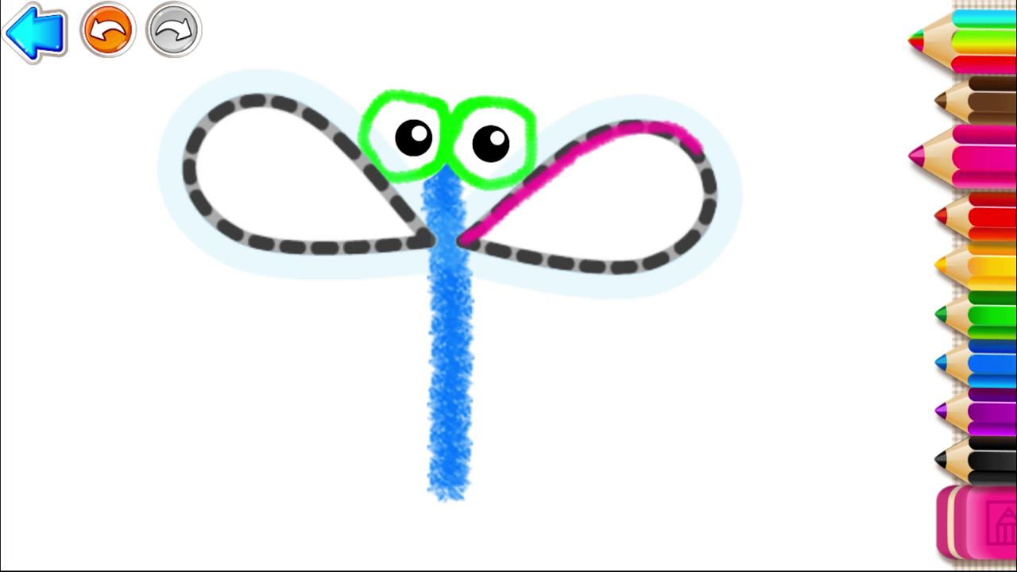
pyautogui.moveTo(699, 150); pyautogui.dragTo(709, 234)
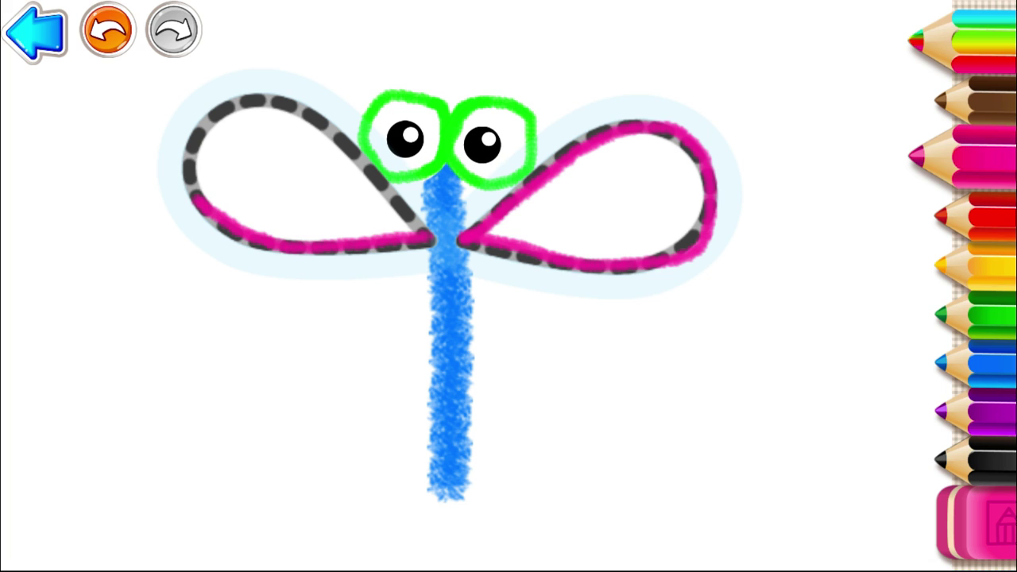
pyautogui.moveTo(291, 103); pyautogui.dragTo(380, 166)
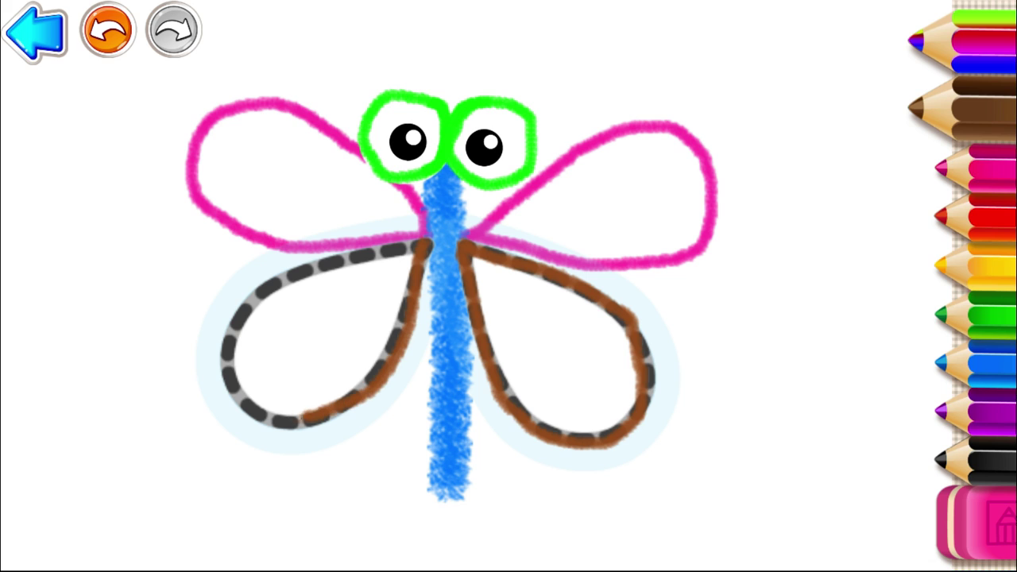
# Trace the dragonfly's lower-left wing outline in brown
pyautogui.moveTo(298, 283)
pyautogui.mouseDown()
pyautogui.moveTo(409, 249)
pyautogui.moveTo(311, 260)
pyautogui.moveTo(221, 318)
pyautogui.moveTo(248, 425)
pyautogui.moveTo(380, 378)
pyautogui.moveTo(428, 240)
pyautogui.mouseUp()
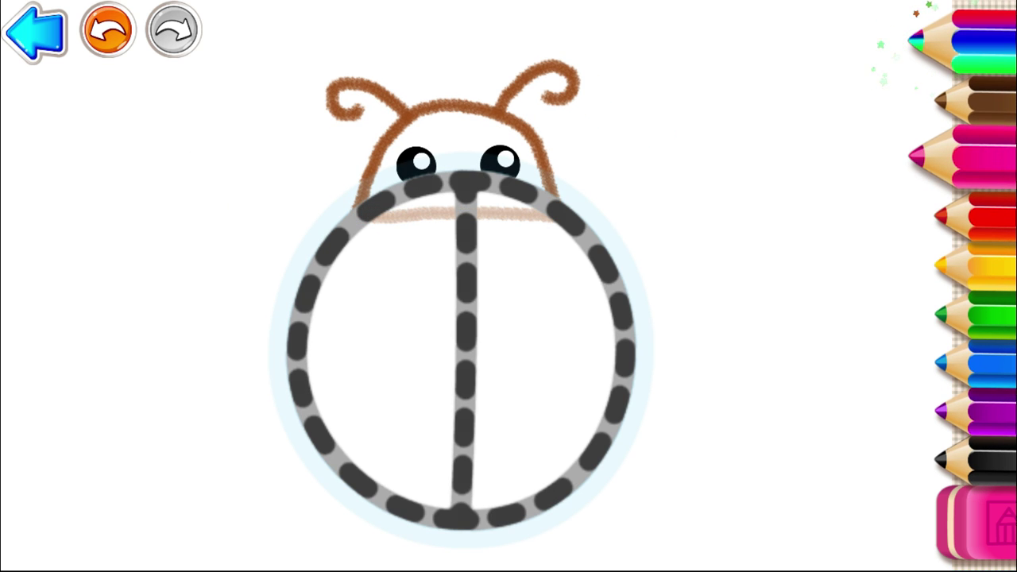
# Extend the ladybug's centre line and trace its round body outline in pink
pyautogui.moveTo(474, 374); pyautogui.dragTo(461, 475)
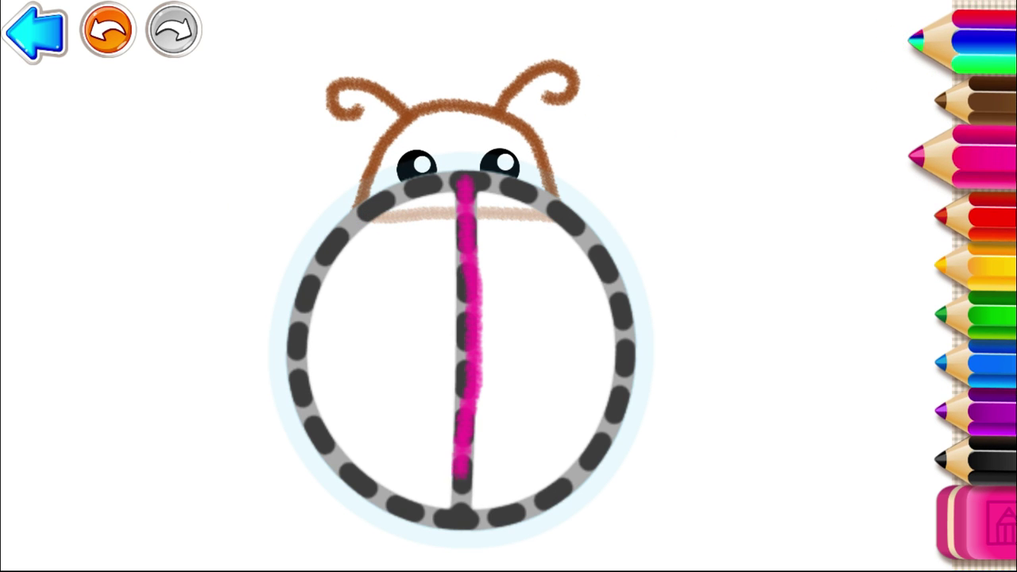
pyautogui.moveTo(564, 513)
pyautogui.mouseDown()
pyautogui.moveTo(601, 465)
pyautogui.moveTo(641, 287)
pyautogui.moveTo(492, 183)
pyautogui.moveTo(318, 232)
pyautogui.moveTo(292, 413)
pyautogui.moveTo(421, 520)
pyautogui.moveTo(532, 517)
pyautogui.mouseUp()
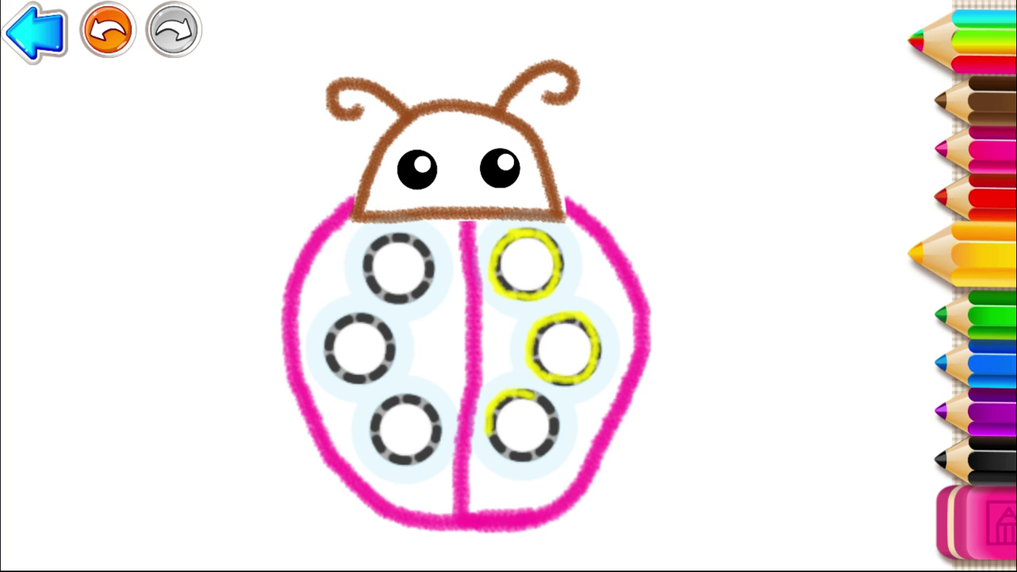
# Undo the stray yellow mark beside a ladybug spot
pyautogui.click(108, 30)
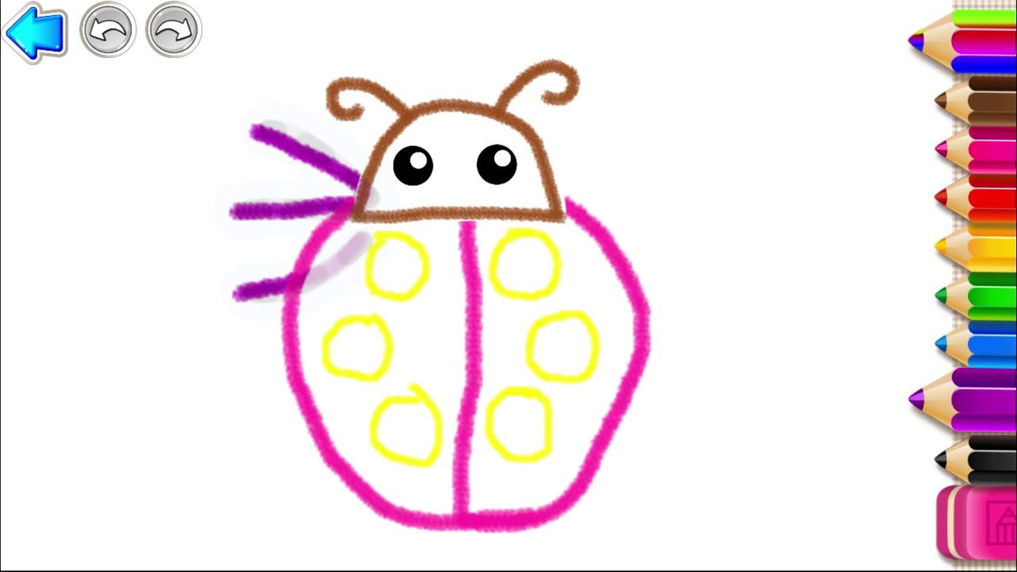
# Trace the ladybug's middle right leg in blue
pyautogui.moveTo(518, 215); pyautogui.dragTo(661, 213)
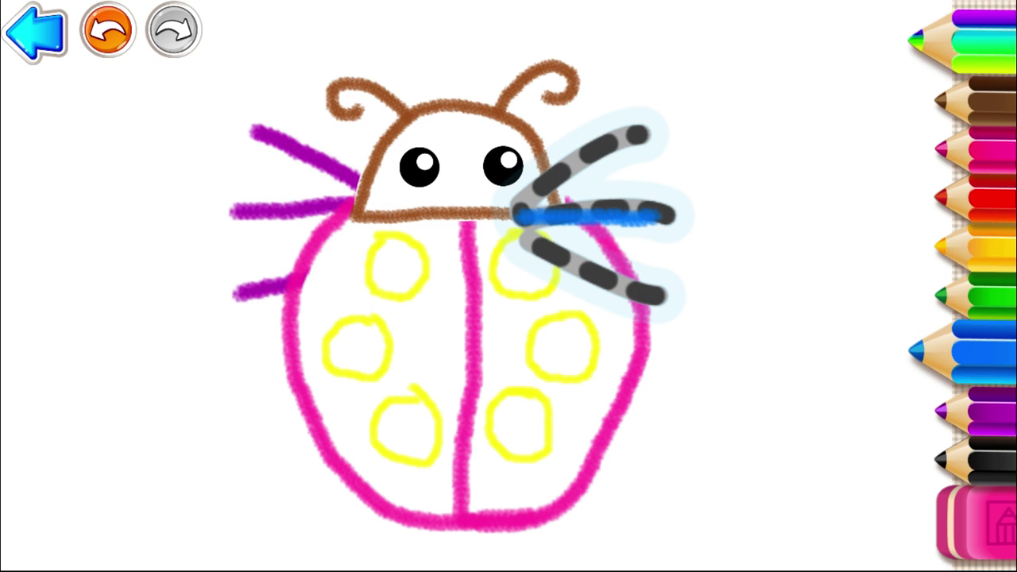